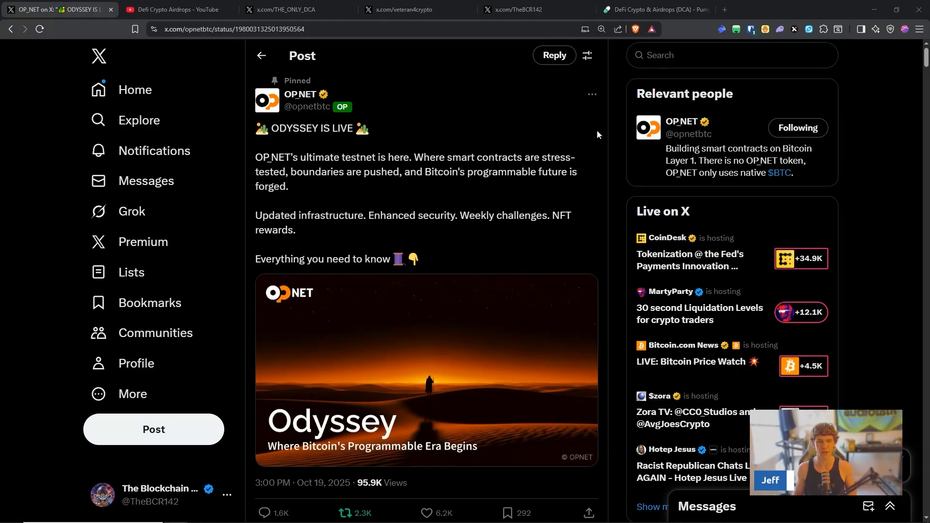
scroll(455, 247, "down", 5)
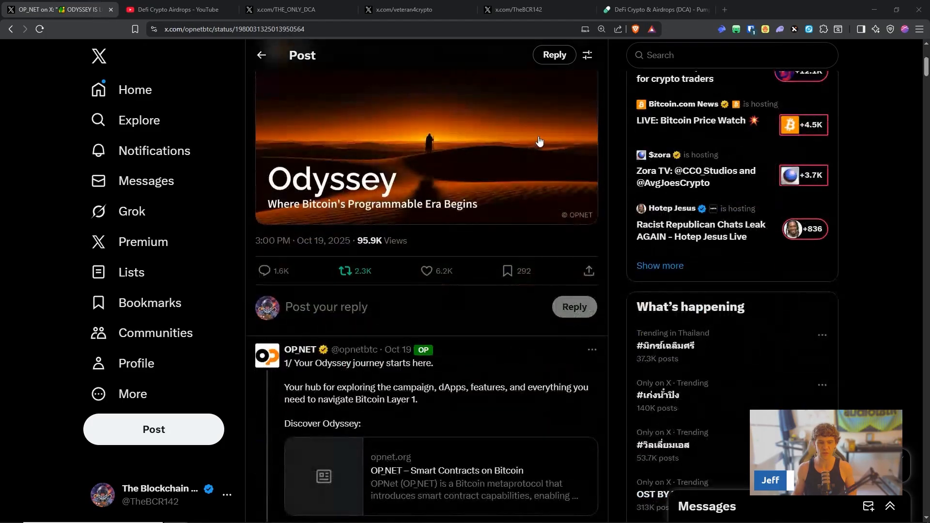
scroll(509, 182, "down", 5)
scroll(539, 140, "down", 3)
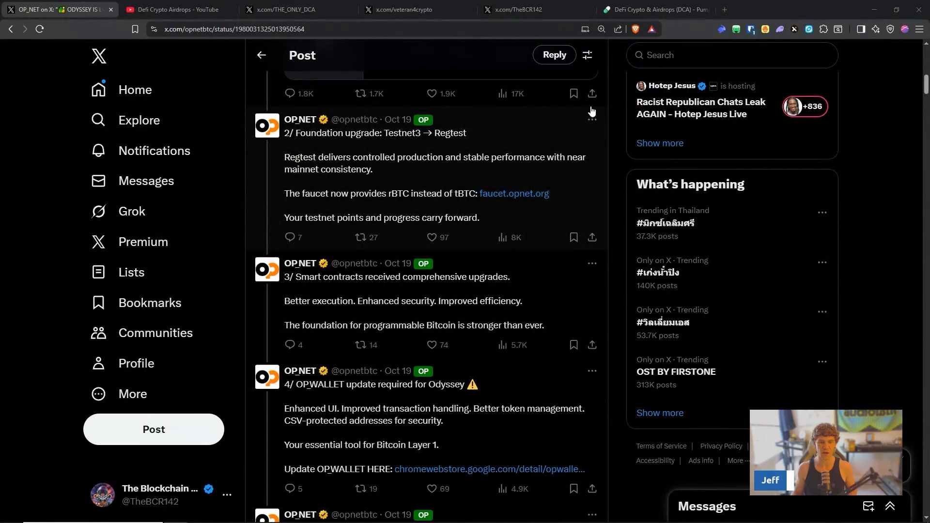
scroll(566, 247, "down", 5)
scroll(565, 233, "up", 10)
scroll(595, 175, "up", 8)
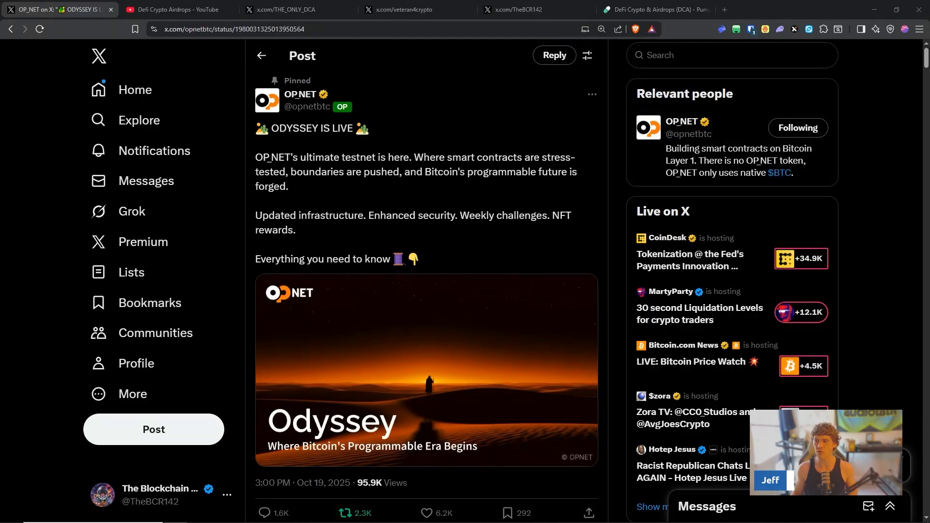
scroll(470, 140, "down", 10)
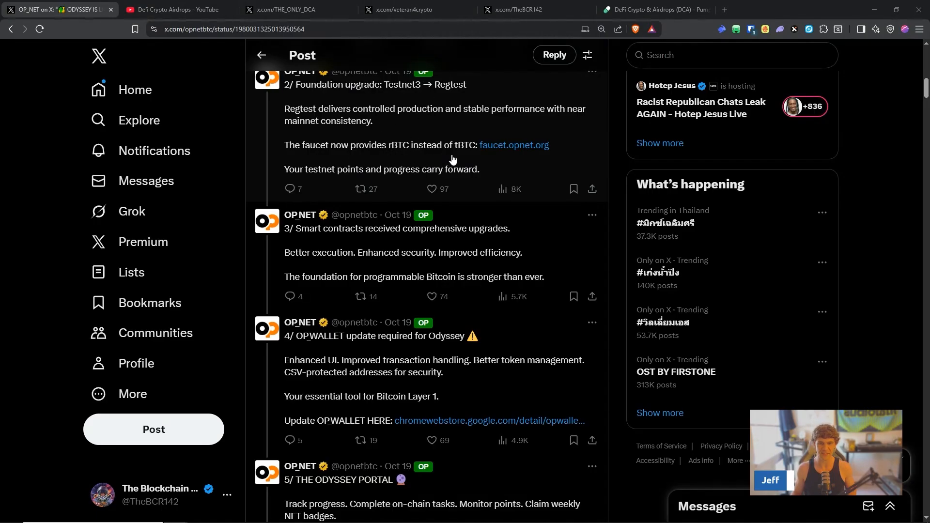
scroll(436, 149, "up", 5)
scroll(501, 231, "up", 5)
scroll(507, 184, "up", 4)
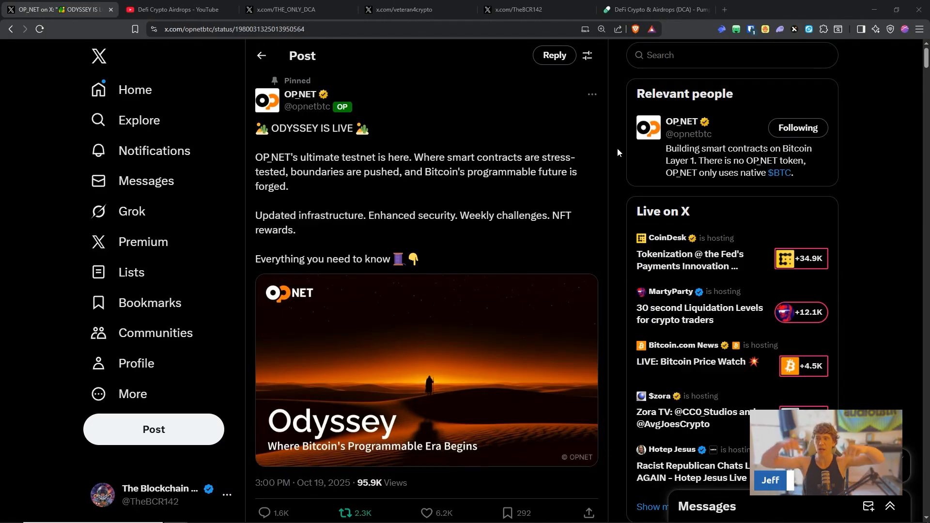
- Browse the channel Home page, paging the TUES / FRI playlist carousel forward and back
left_click(519, 10)
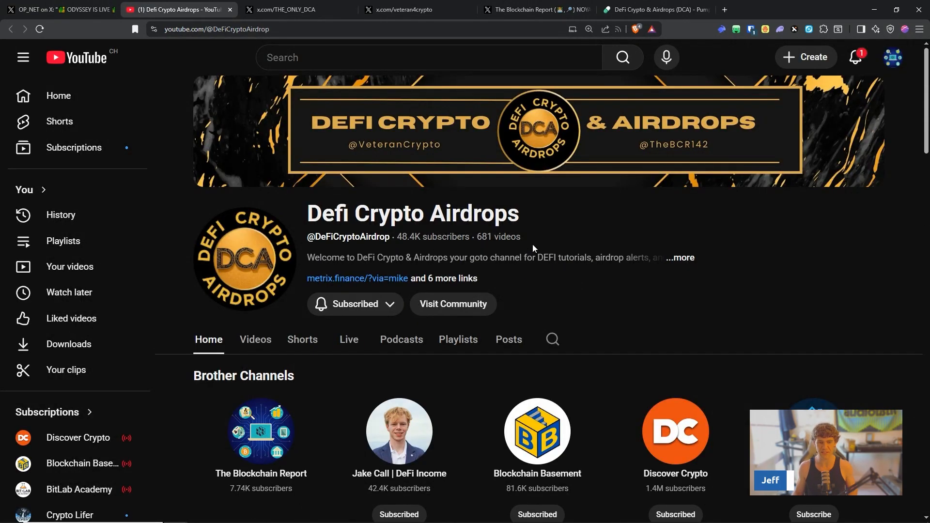
scroll(531, 248, "down", 4)
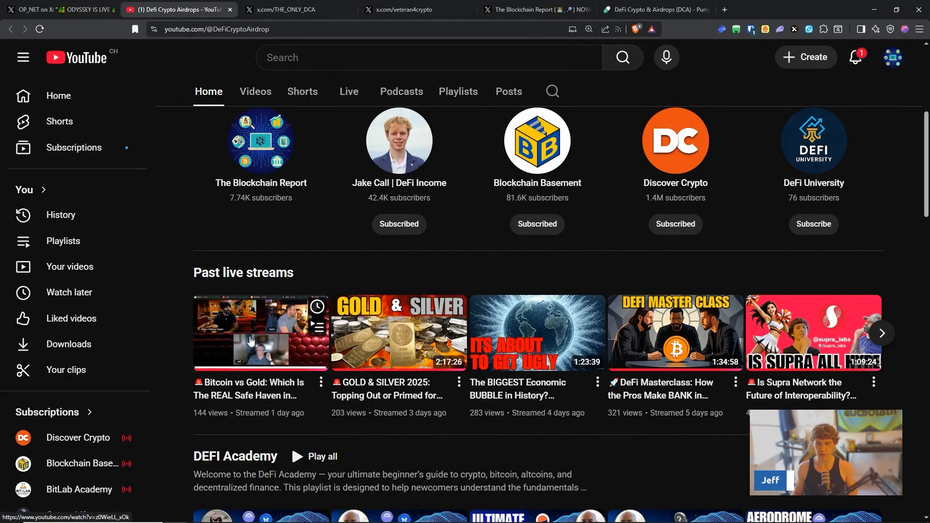
scroll(712, 339, "down", 10)
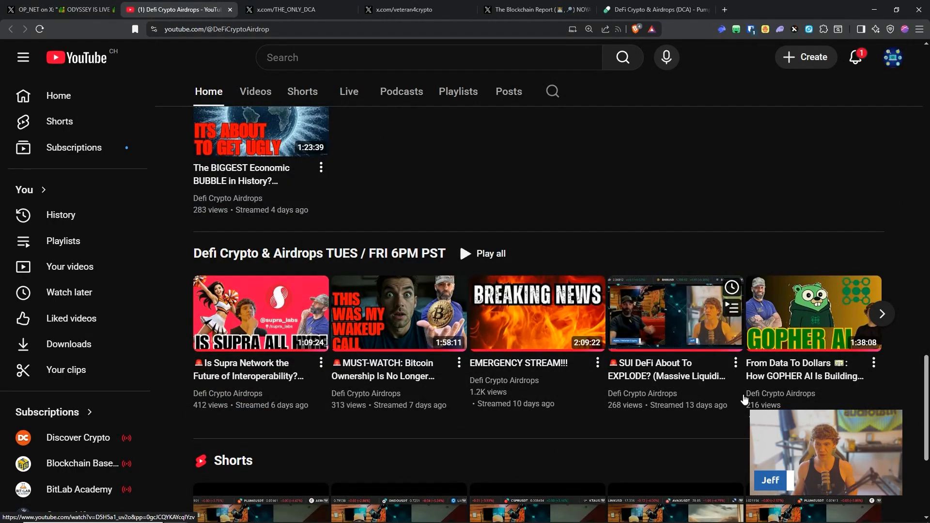
left_click(882, 314)
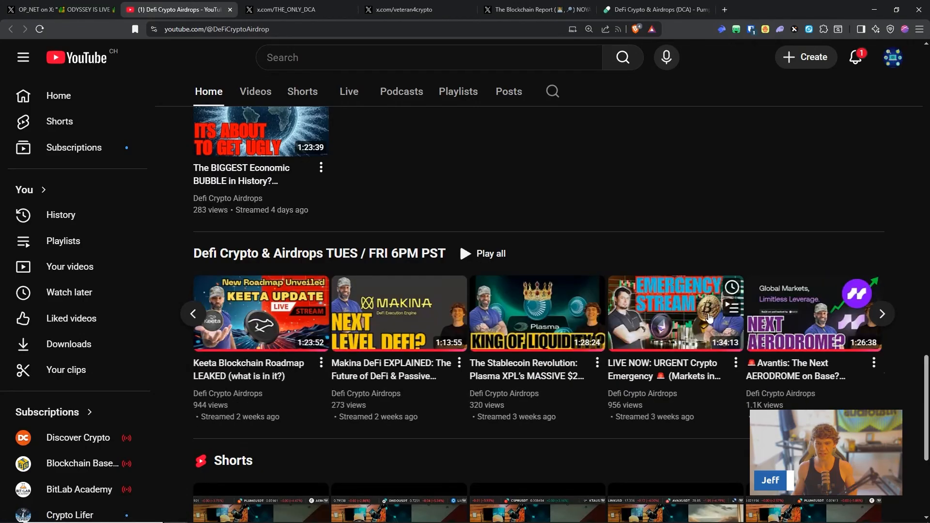
left_click(881, 314)
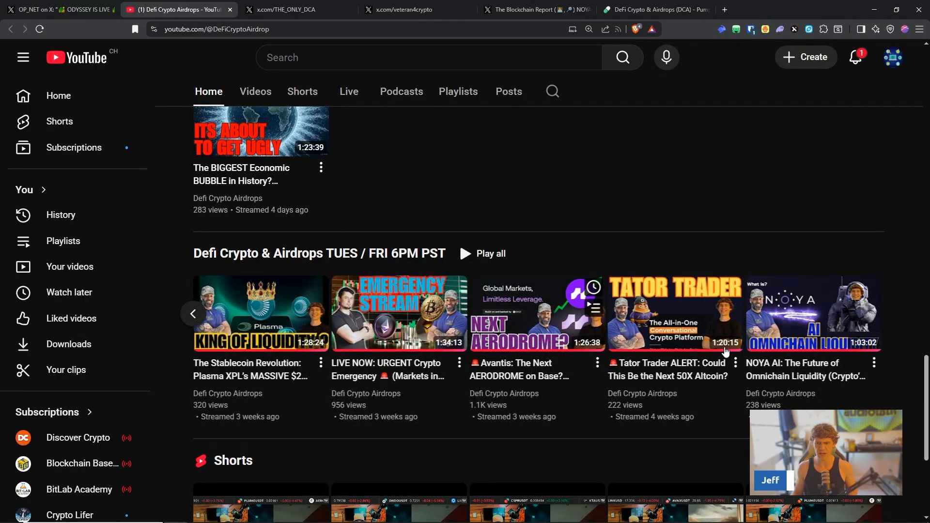
left_click(194, 311)
scroll(460, 211, "down", 5)
scroll(460, 211, "up", 2)
scroll(292, 212, "up", 1)
scroll(292, 212, "up", 3)
scroll(293, 212, "down", 4)
scroll(318, 394, "down", 4)
scroll(318, 395, "up", 4)
scroll(436, 291, "down", 7)
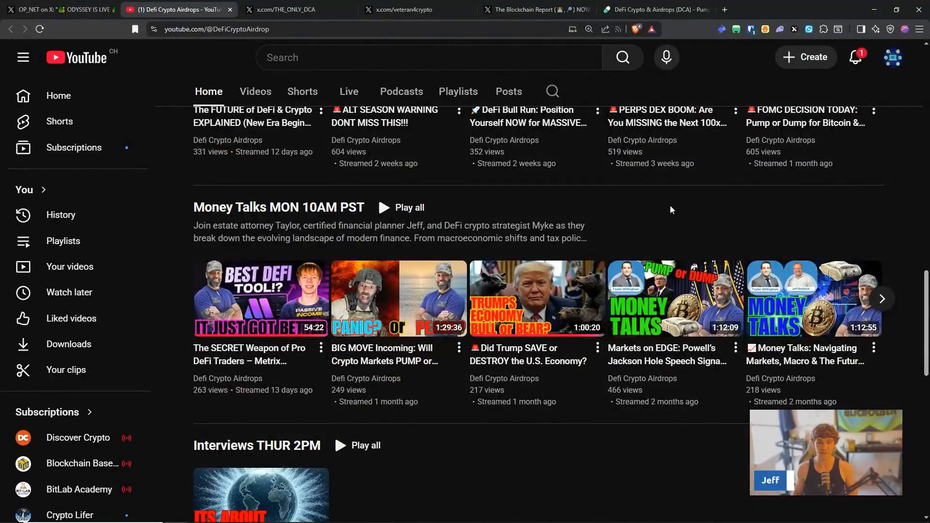
scroll(456, 220, "up", 3)
scroll(456, 221, "up", 3)
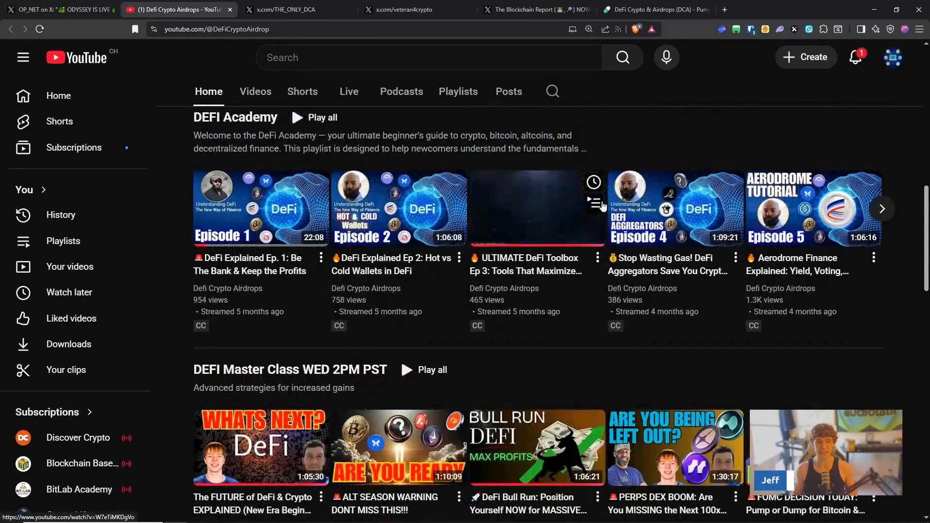
scroll(456, 221, "up", 3)
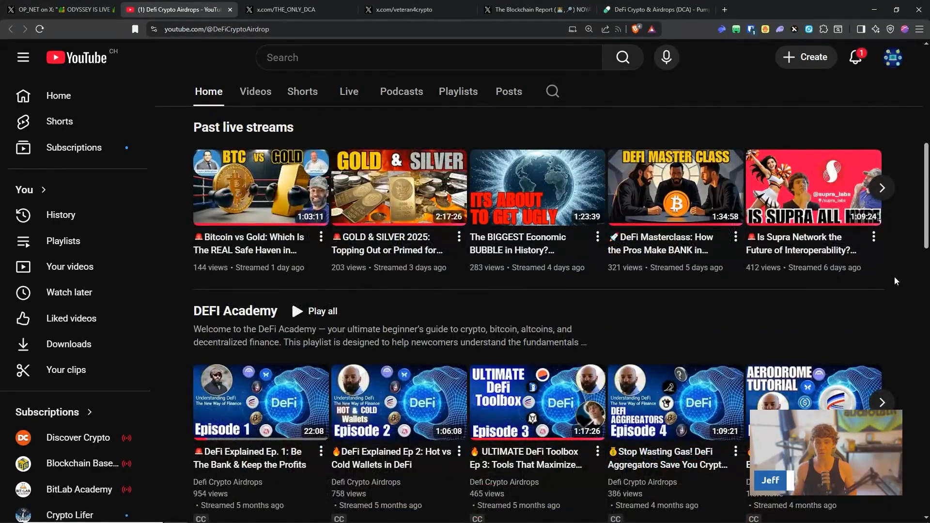
scroll(893, 274, "up", 5)
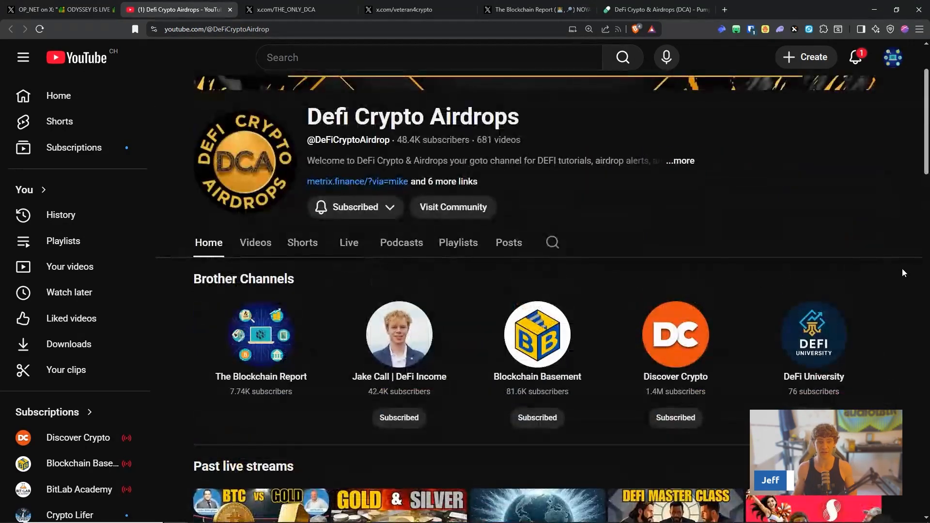
- View the DEFI CRYPTO & AIRDROPS profile, then the Veteran Crypto profile
left_click(291, 10)
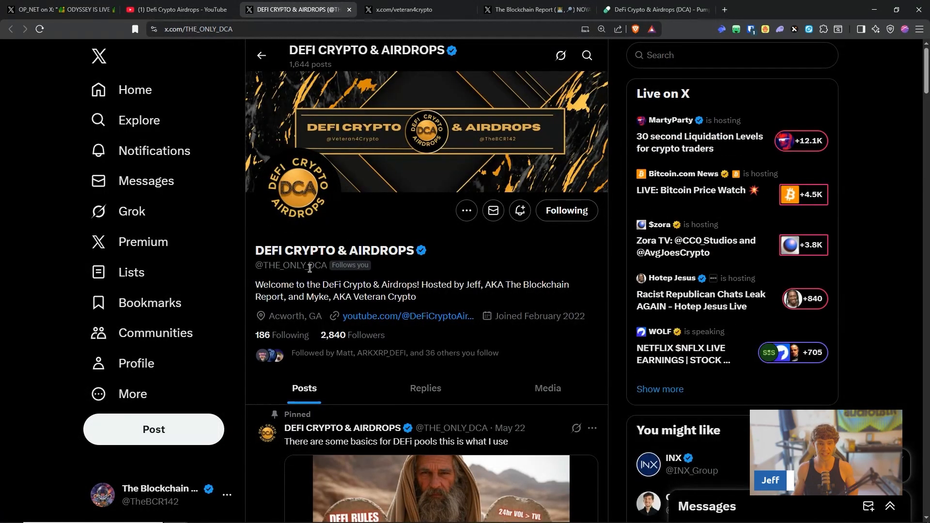
left_click(407, 9)
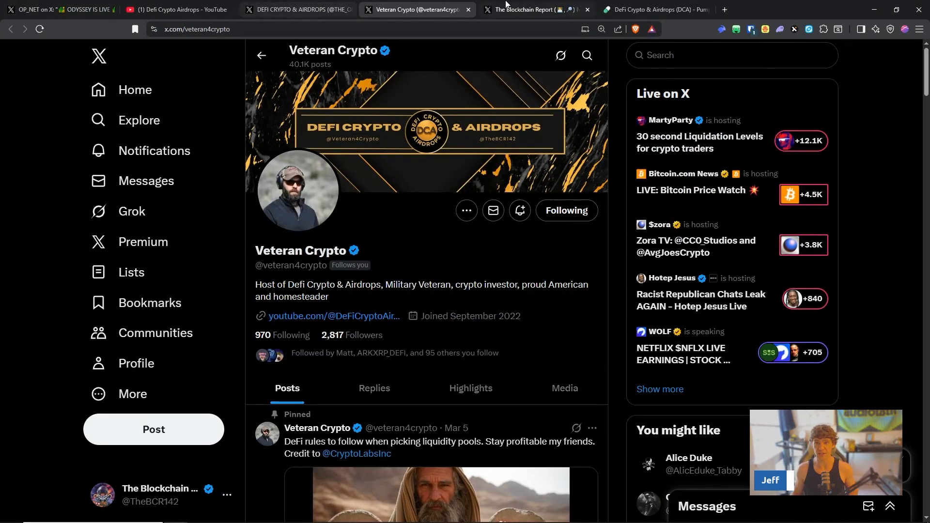
- Dismiss the how-it-works intro and token warning on the DCA coin page and scroll its chart, holders and comments
left_click(651, 10)
left_click(494, 342)
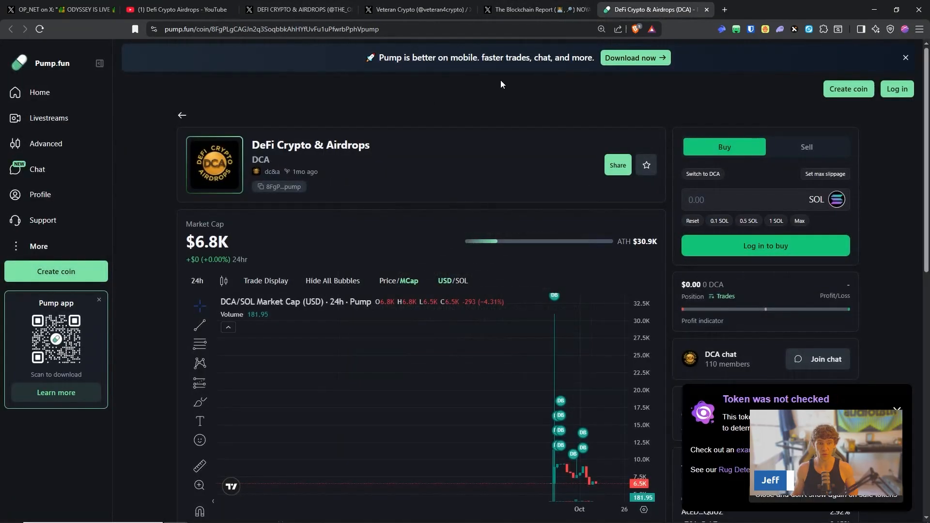
scroll(661, 189, "down", 3)
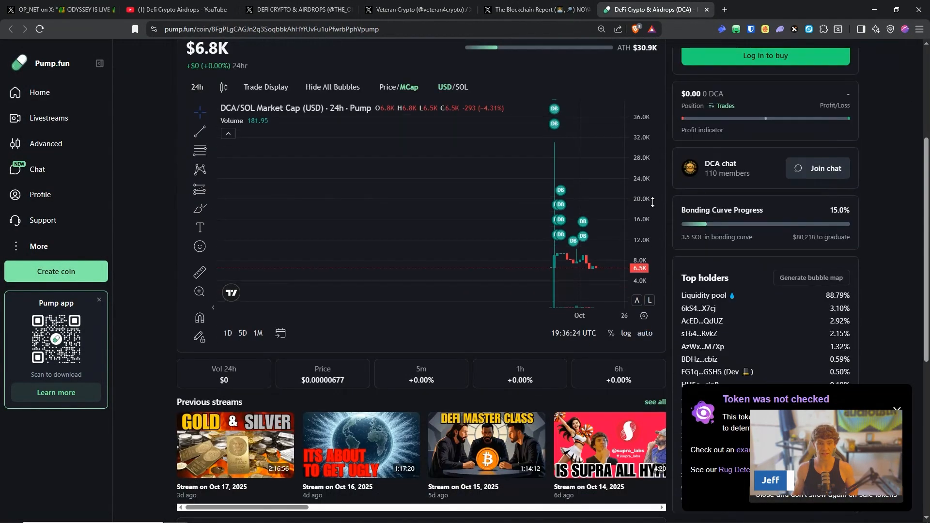
scroll(676, 227, "down", 3)
left_click(897, 409)
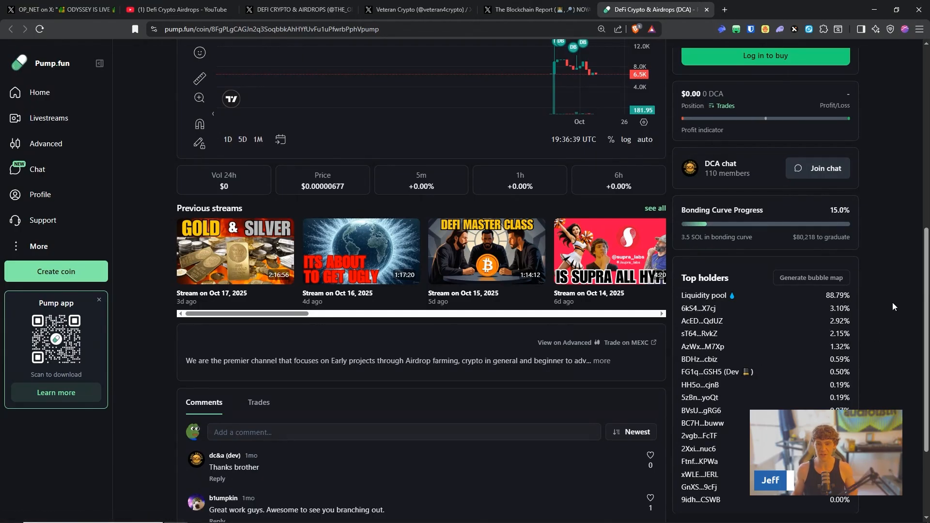
scroll(893, 303, "up", 5)
scroll(894, 301, "down", 2)
scroll(896, 300, "down", 1)
scroll(900, 295, "up", 3)
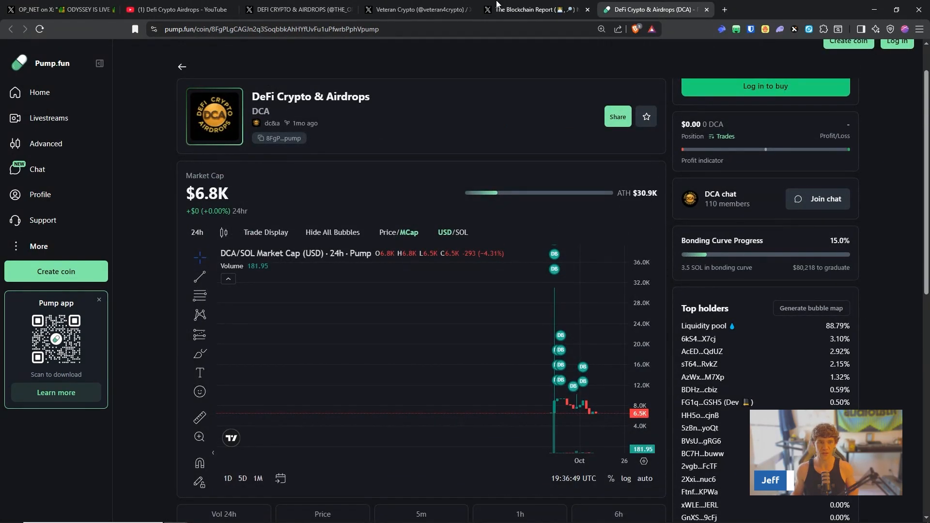
right_click(77, 9)
- Close all tabs except the OP_NET post, visit the Discover Odyssey link and move its window aside
left_click(134, 227)
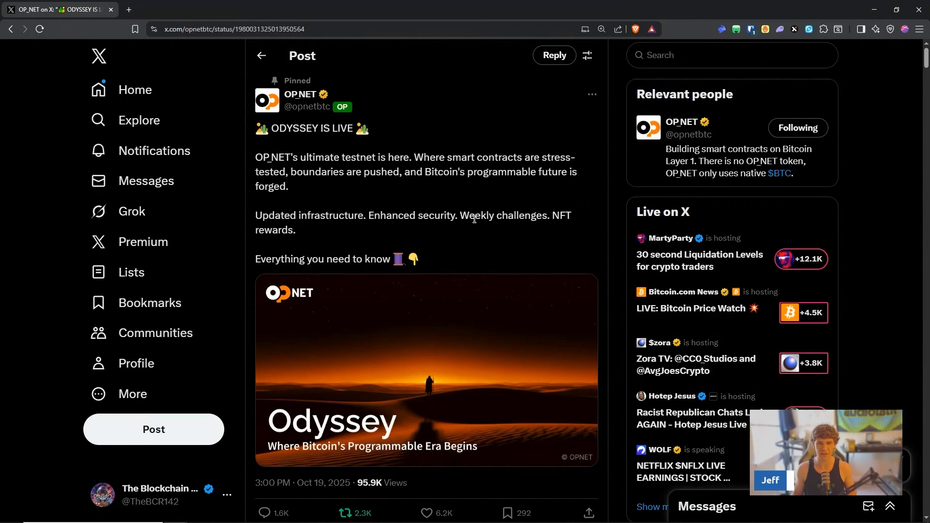
scroll(562, 217, "down", 5)
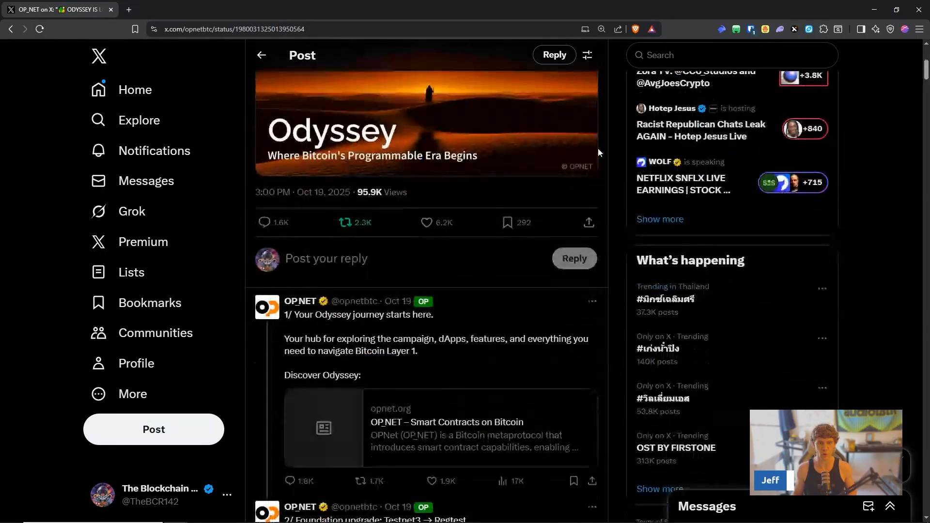
scroll(451, 146, "down", 5)
left_click(413, 183)
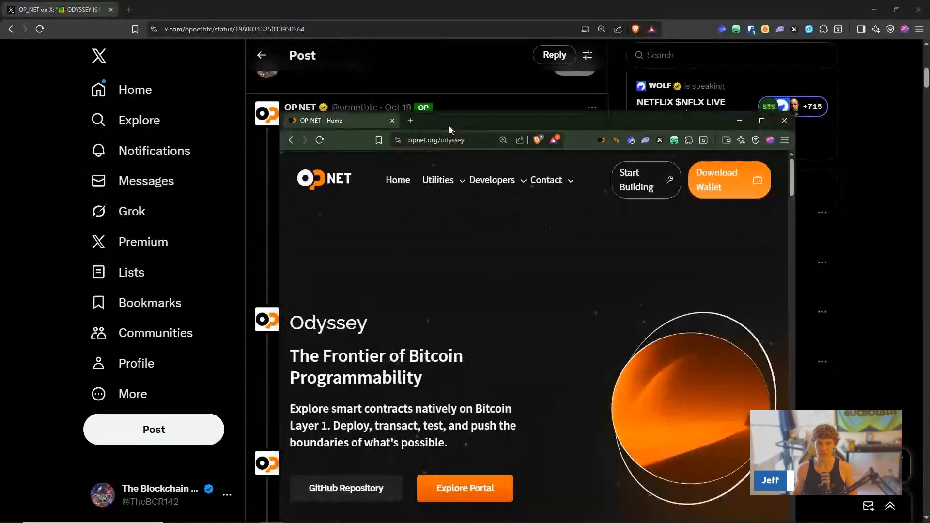
left_click_drag(454, 91, 929, 87)
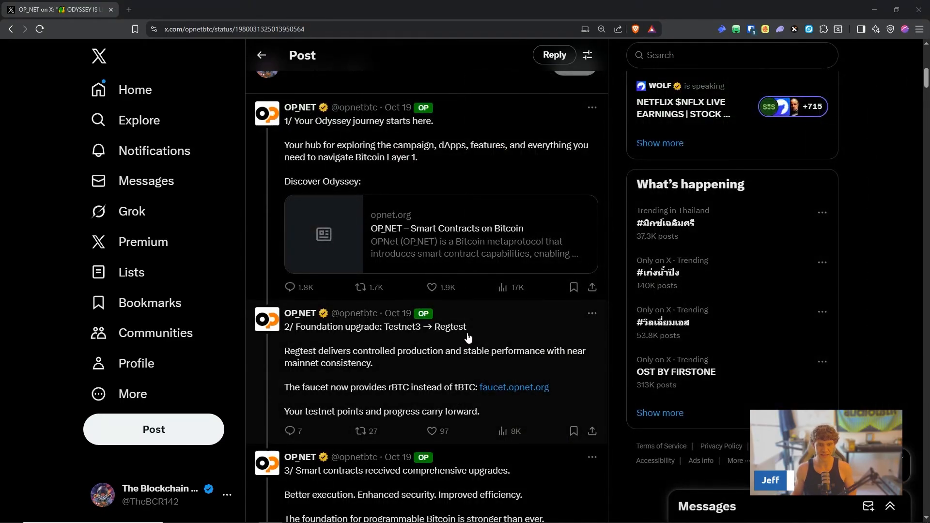
scroll(448, 334, "down", 1)
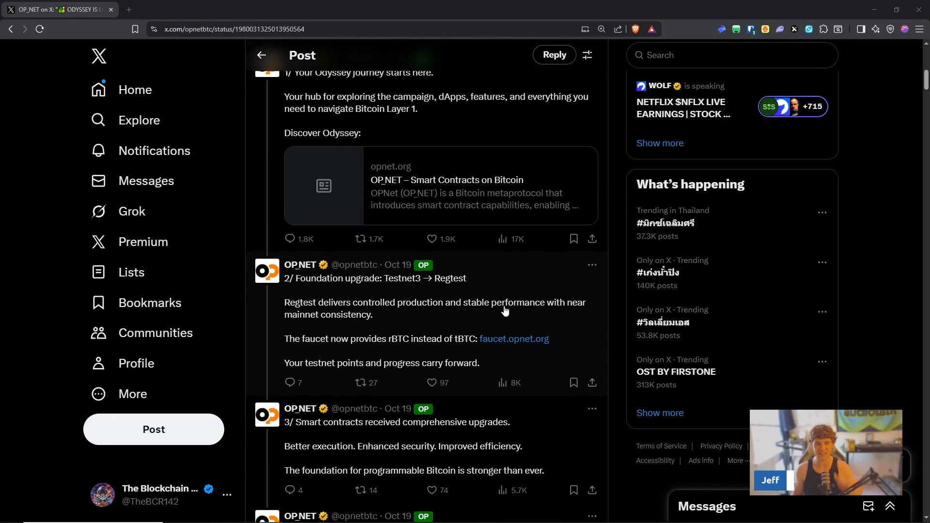
scroll(505, 312, "down", 3)
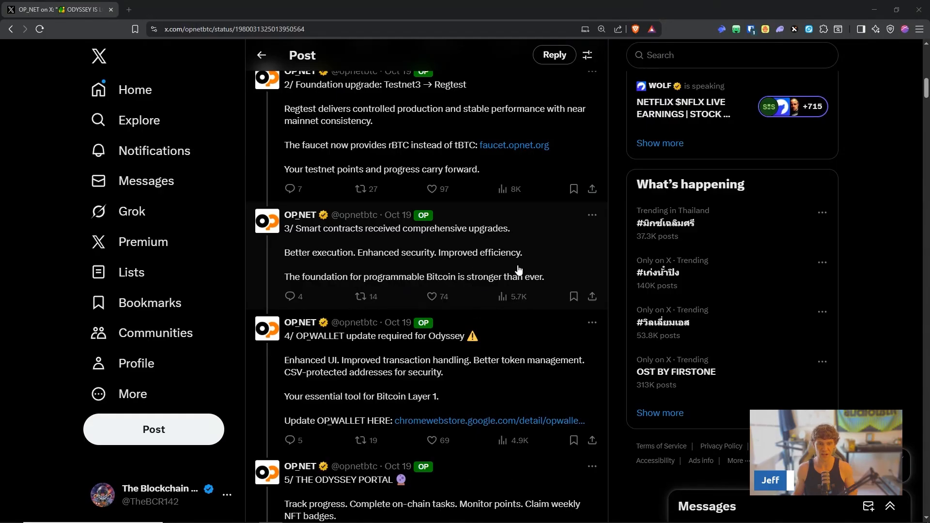
scroll(518, 255, "down", 3)
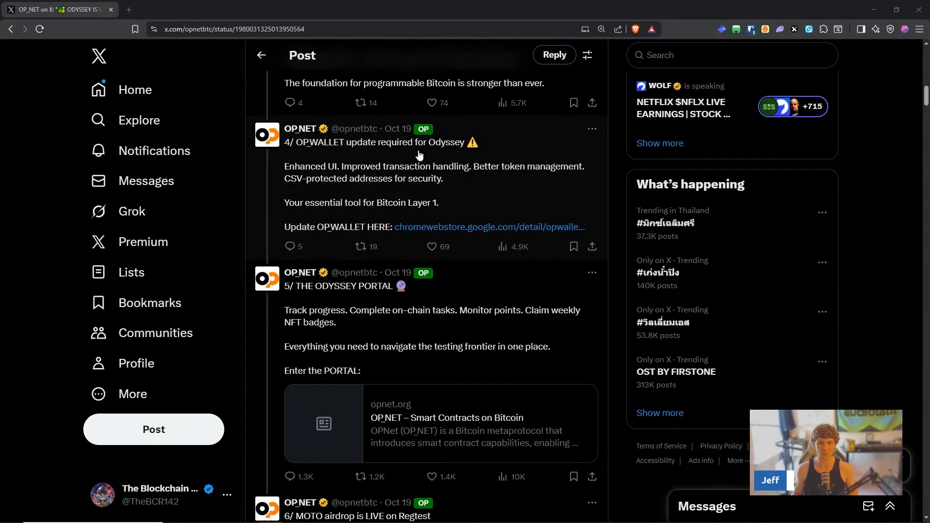
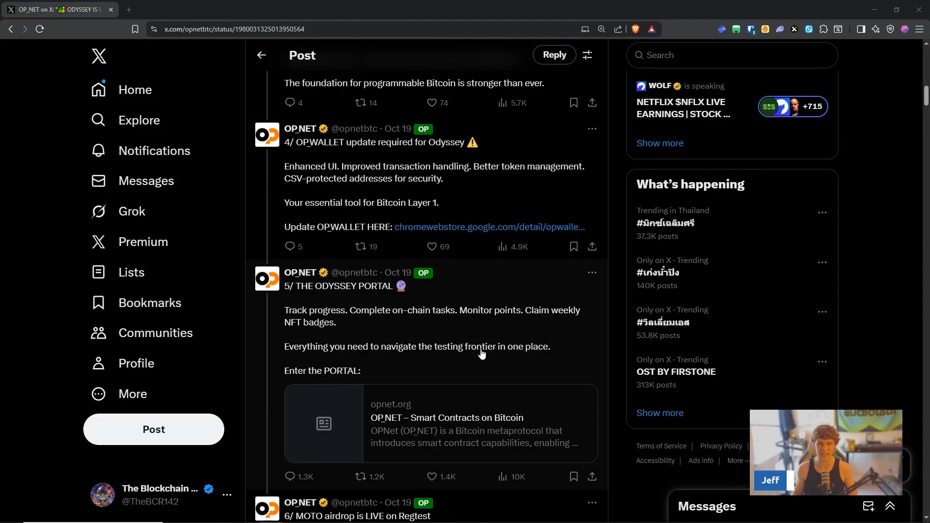
scroll(531, 354, "down", 3)
scroll(436, 327, "down", 3)
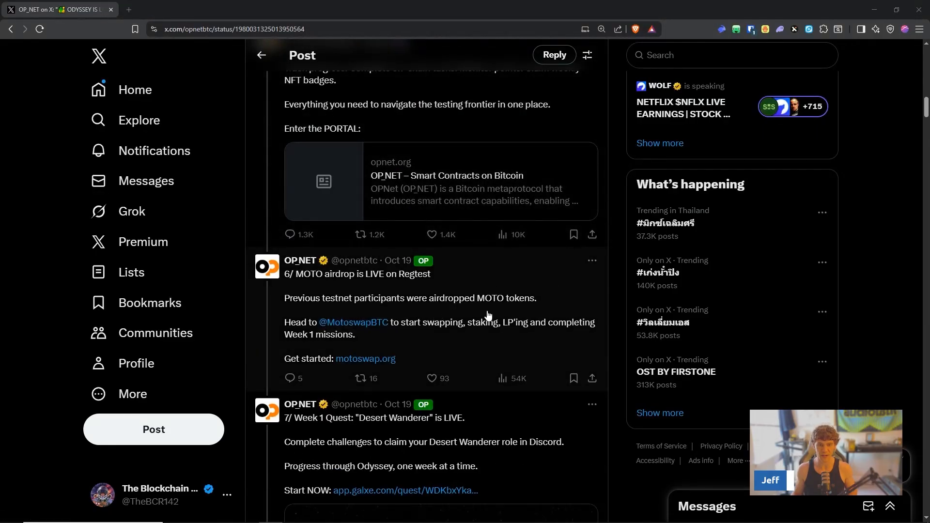
scroll(500, 315, "down", 2)
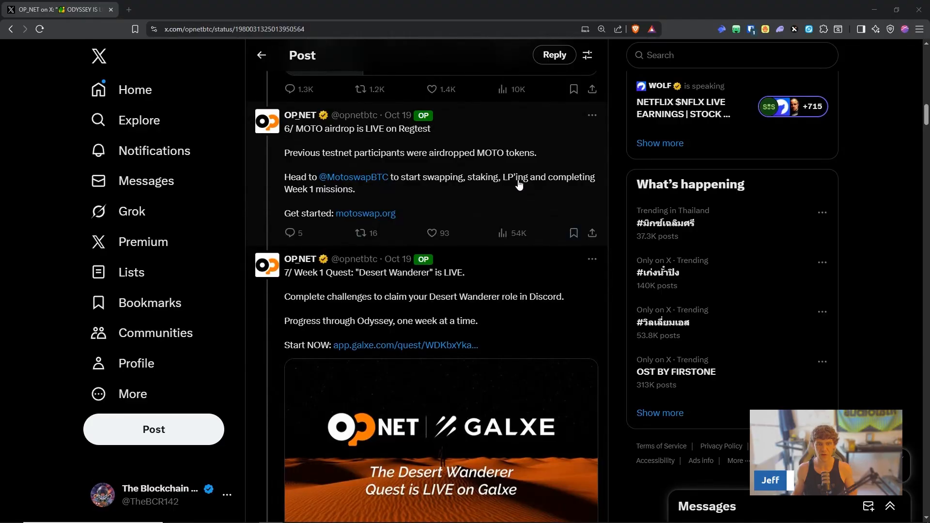
scroll(502, 237, "down", 2)
mouse_move(465, 521)
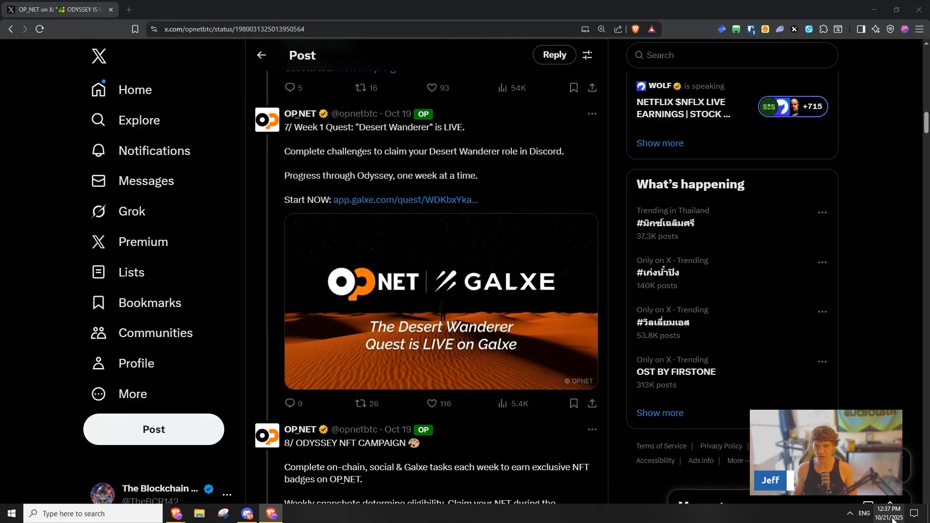
- Dismiss the date/time panel and follow the opnet.org/odyssey link from the OP_NET thread
left_click(891, 514)
left_click(894, 517)
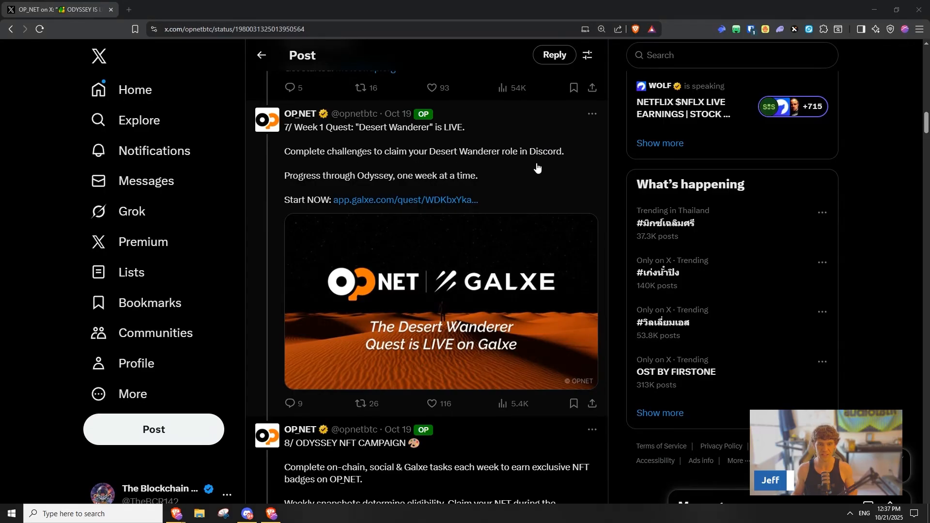
scroll(538, 160, "down", 3)
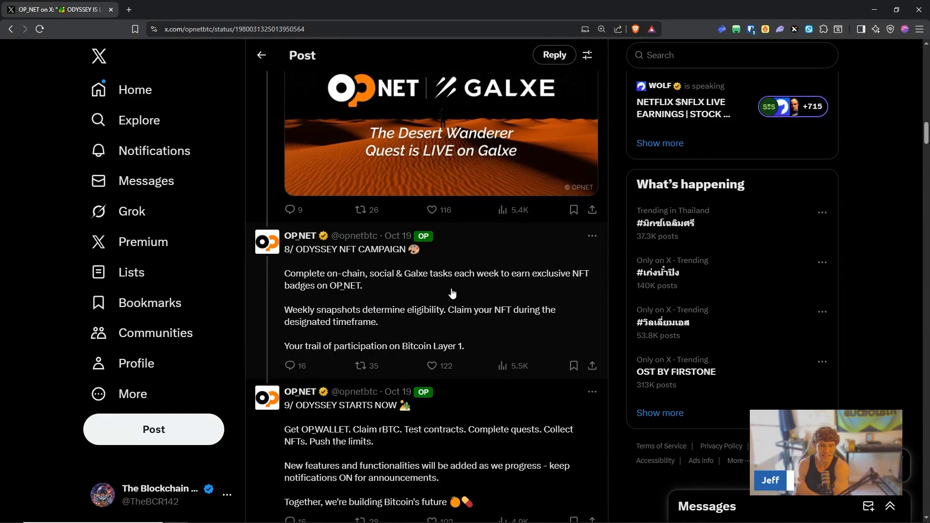
scroll(538, 276, "down", 1)
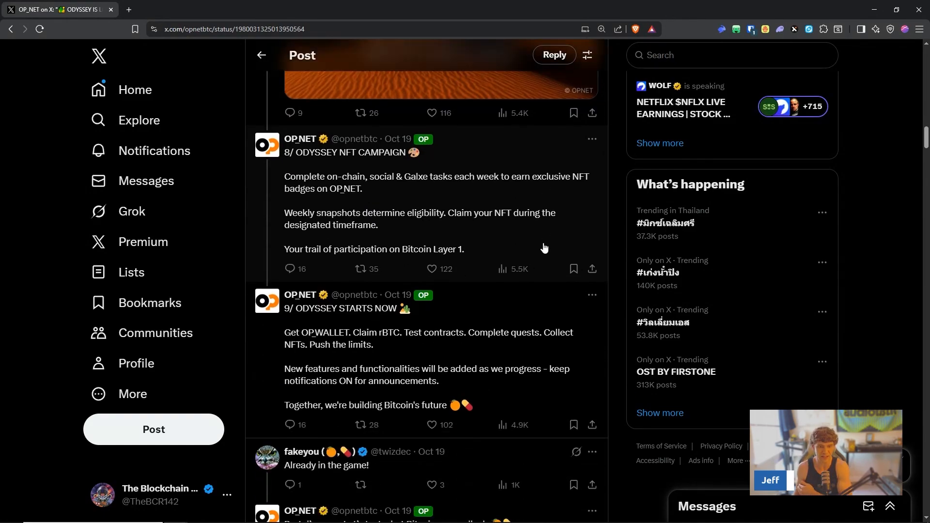
scroll(567, 247, "up", 6)
scroll(525, 209, "up", 5)
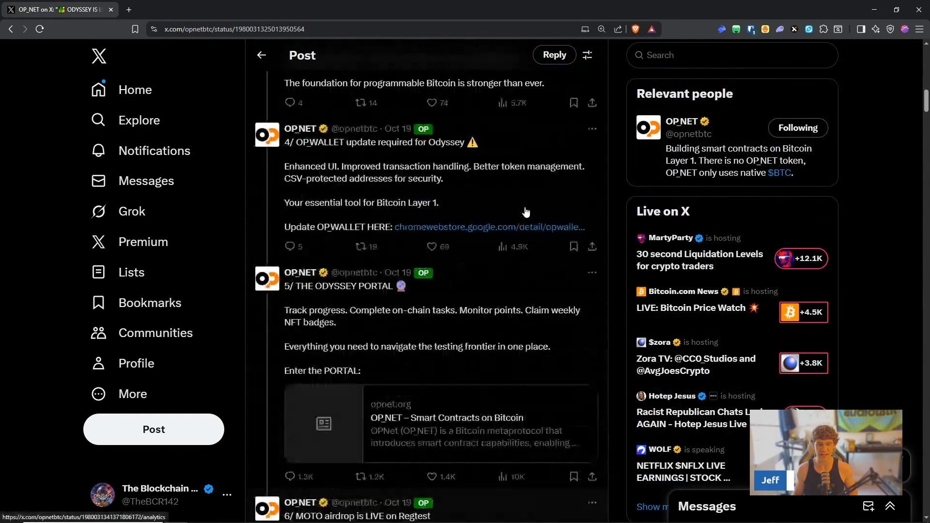
scroll(521, 224, "up", 4)
scroll(523, 222, "up", 5)
left_click(408, 408)
scroll(477, 229, "down", 1)
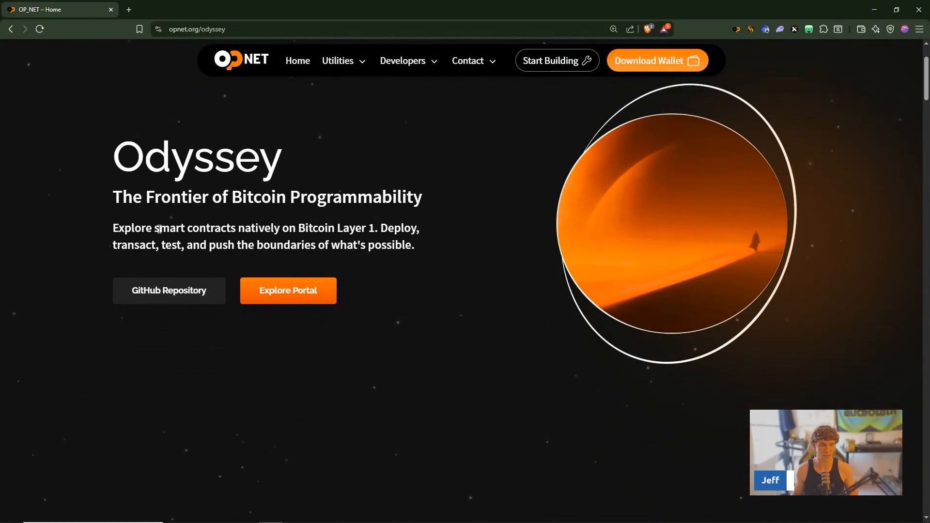
scroll(474, 196, "down", 5)
scroll(756, 223, "down", 6)
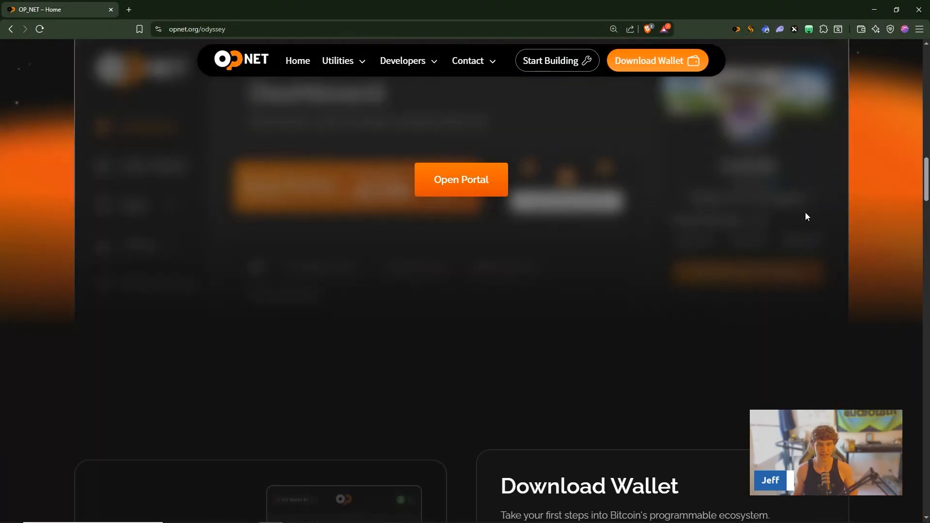
- Enter the Odyssey Portal, connect OP_WALLET, and launch the Get Regtest Bitcoin faucet
left_click(471, 183)
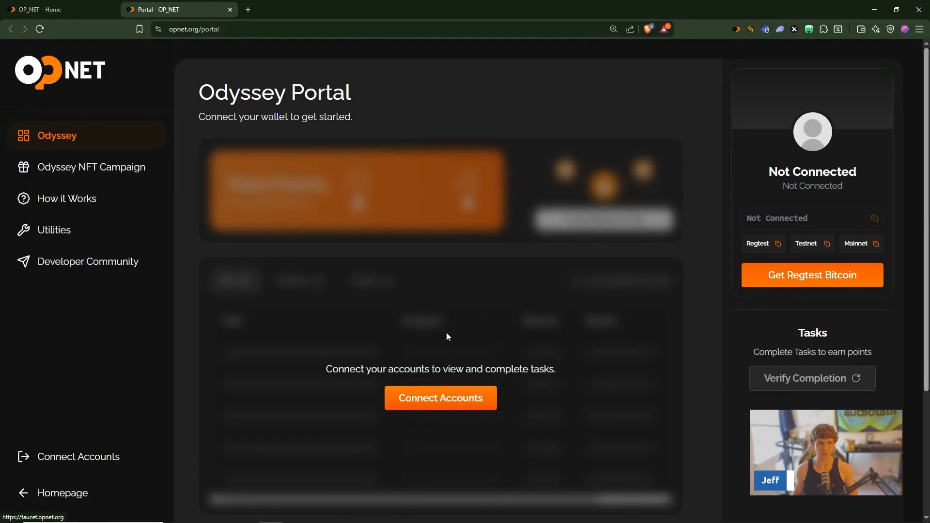
left_click(450, 400)
left_click(548, 261)
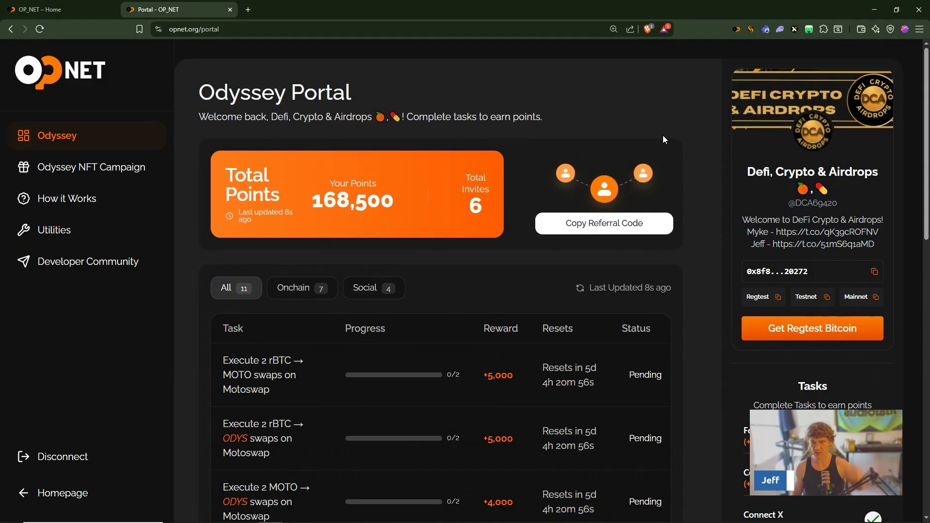
left_click(812, 329)
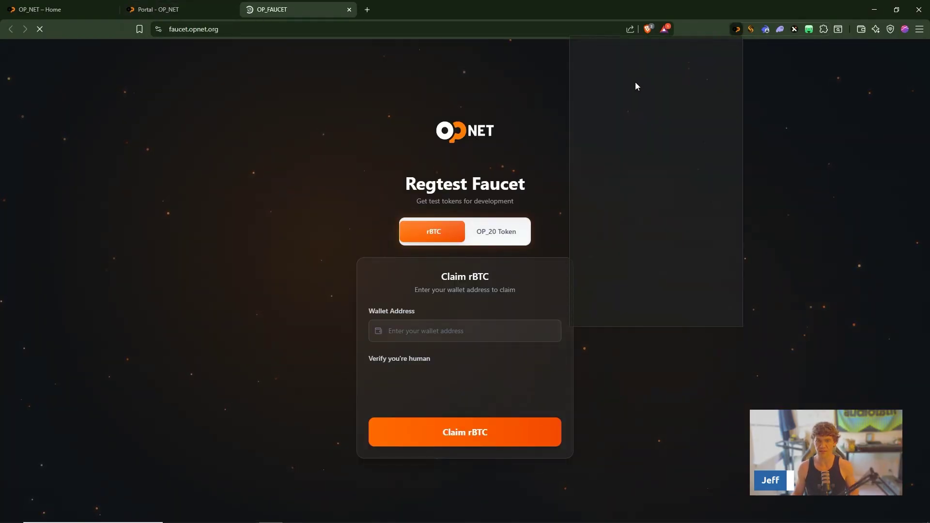
- Switch OP_WALLET to Bitcoin Regtest and copy the regtest wallet address
left_click(737, 31)
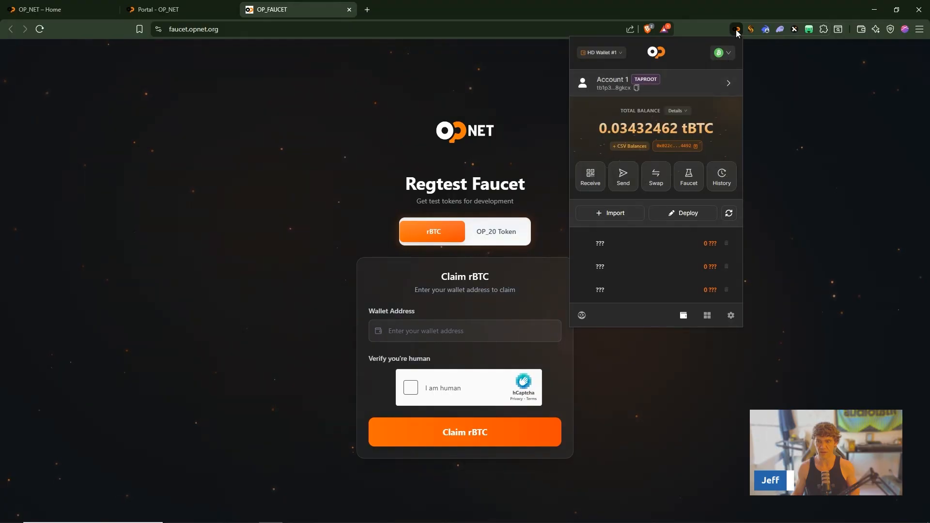
left_click(728, 54)
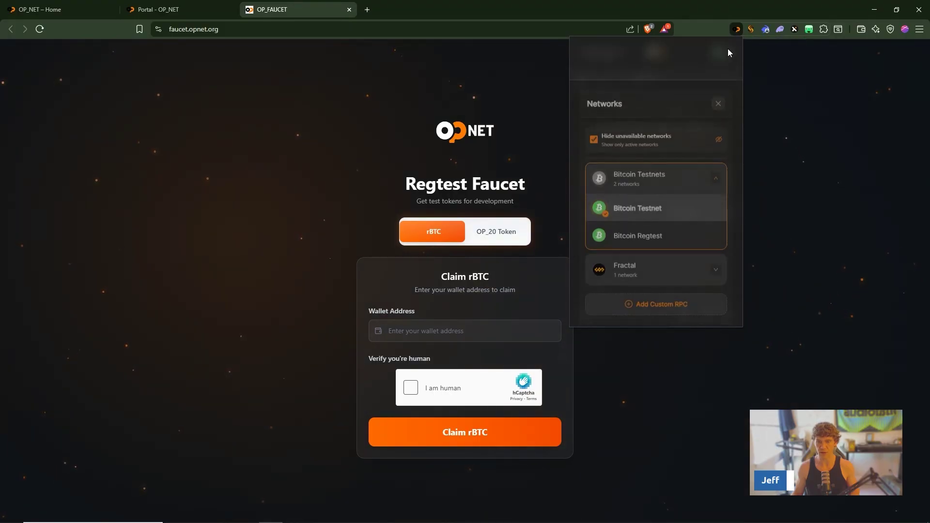
left_click(643, 233)
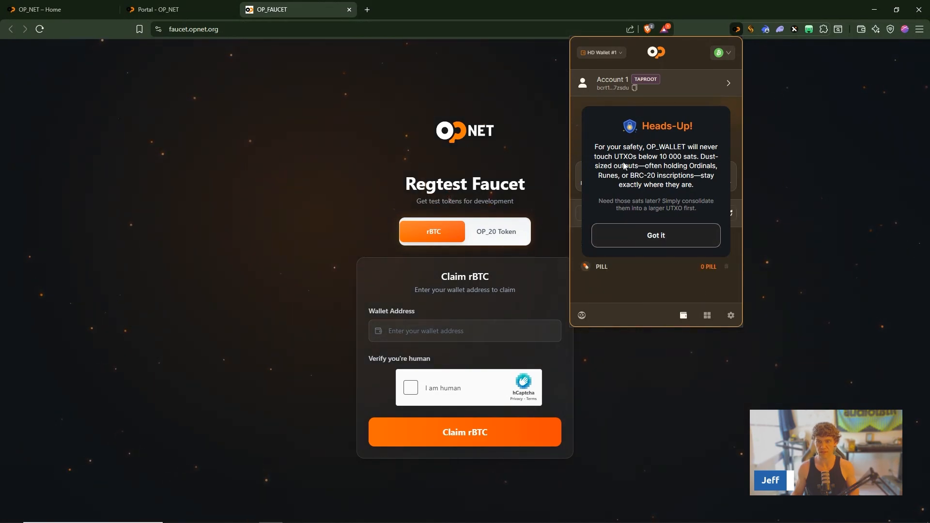
left_click(639, 236)
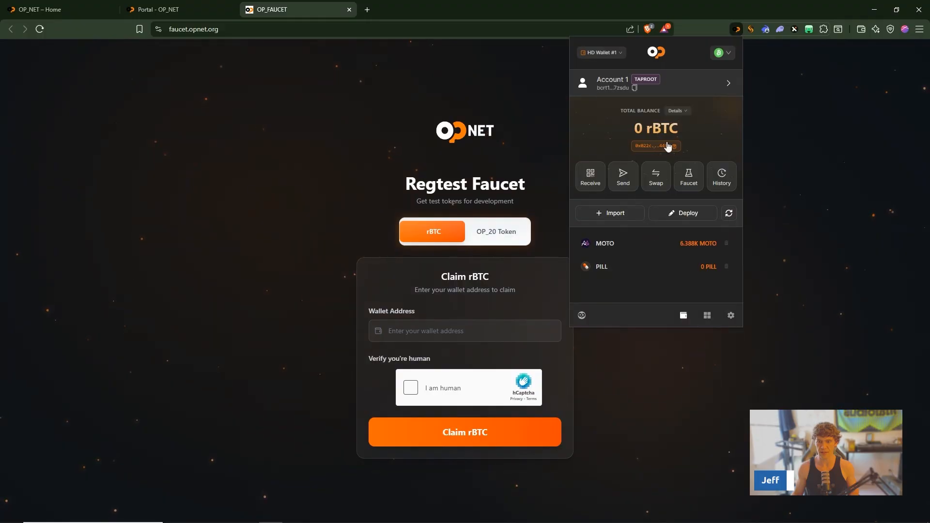
left_click(636, 88)
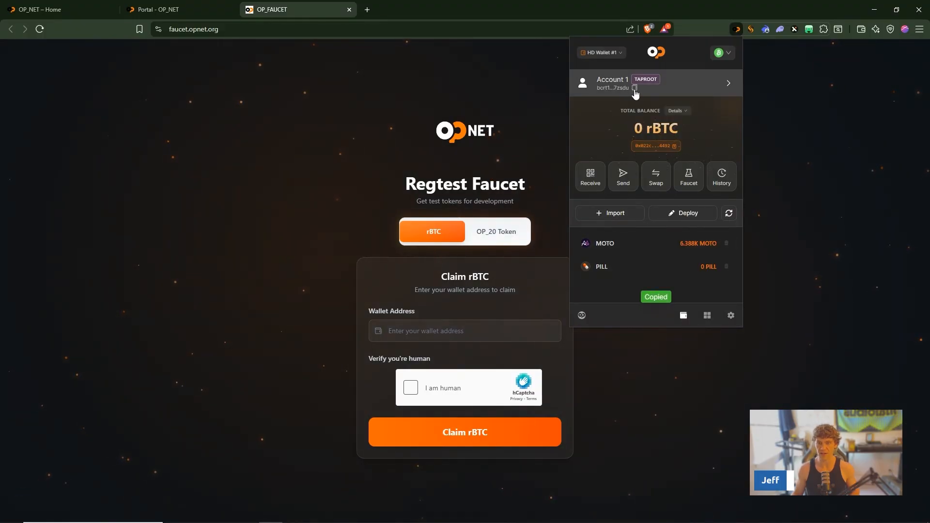
- Paste the address, pass hCaptcha, claim rBTC, and move to the OP_20 Token claim
left_click(466, 331)
key("ctrl+v")
left_click(411, 388)
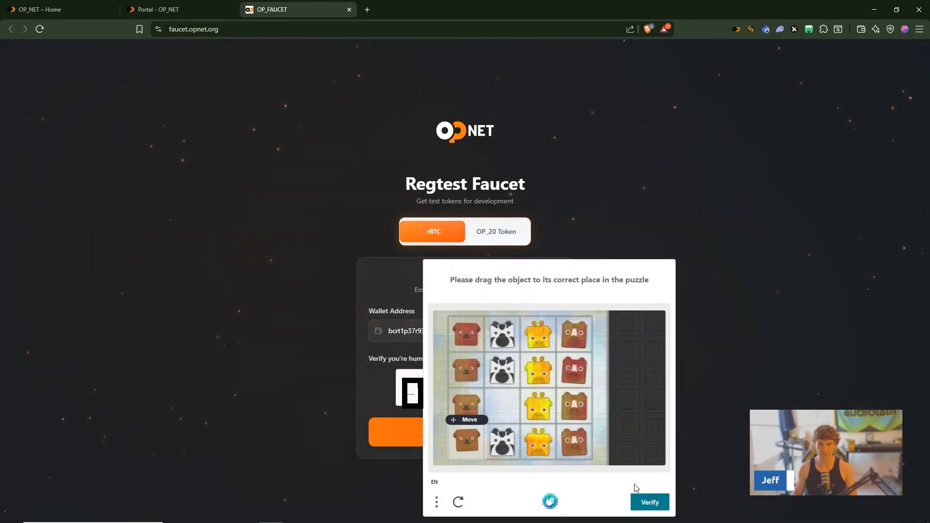
left_click(638, 485)
left_click(465, 432)
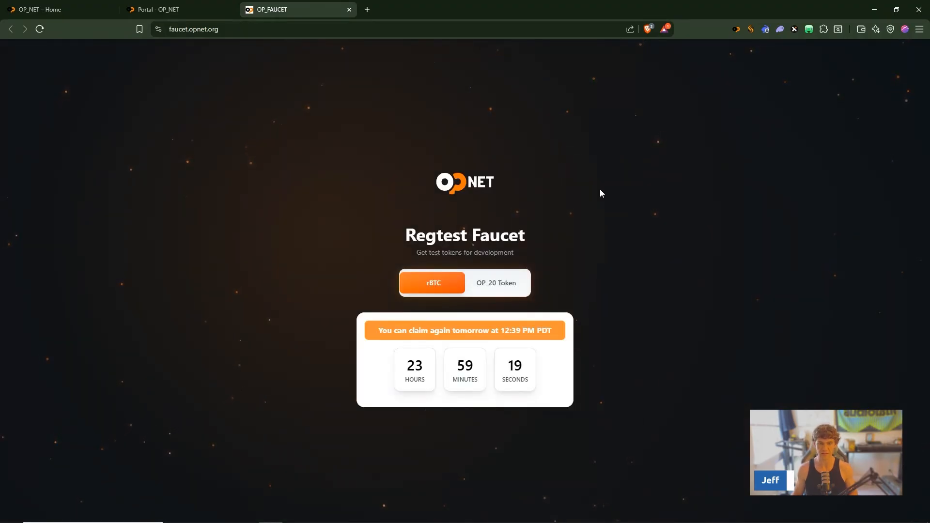
left_click(497, 282)
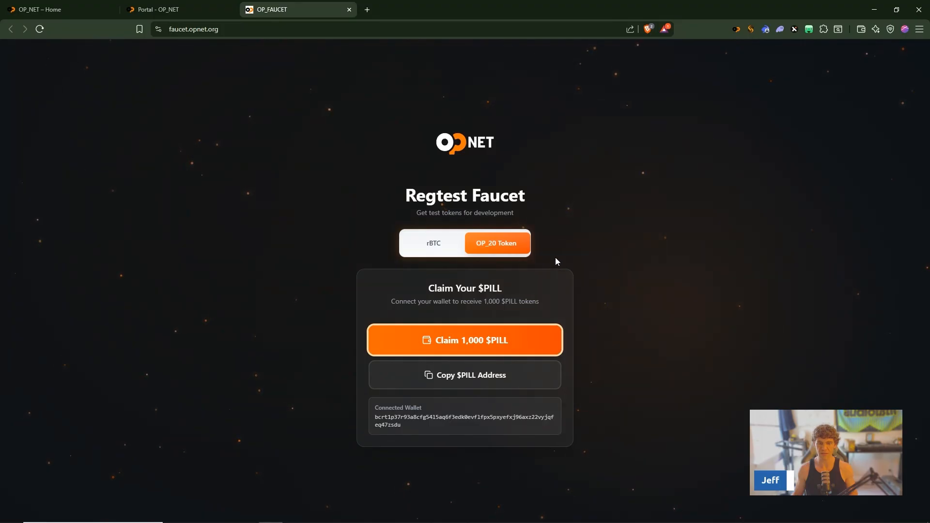
- Review the Odyssey NFT Campaign page, then return to the Odyssey task overview
key("ctrl+shift+Tab")
scroll(687, 291, "down", 5)
left_click(92, 167)
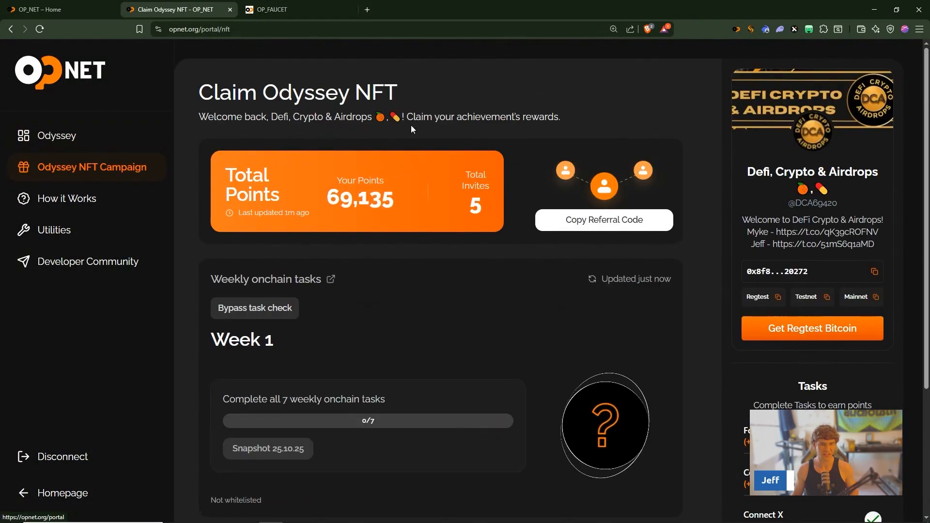
scroll(584, 262, "down", 3)
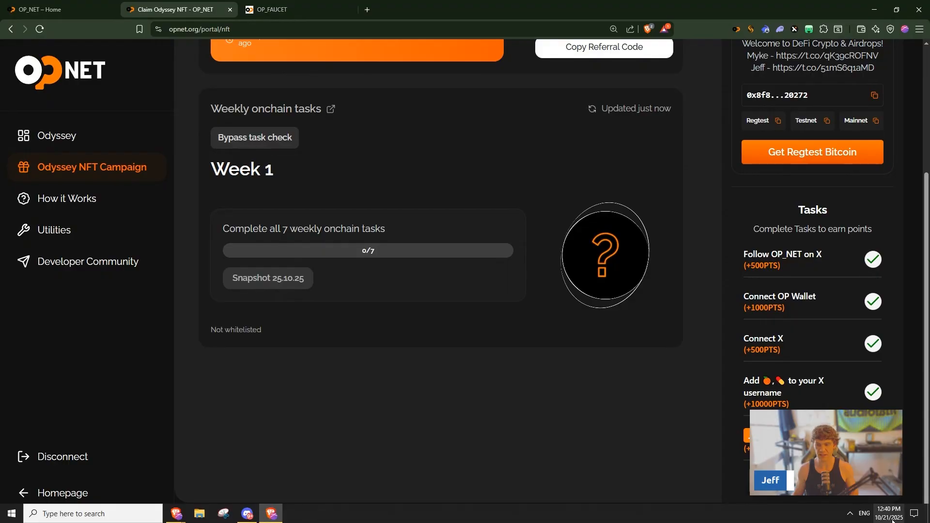
left_click(57, 136)
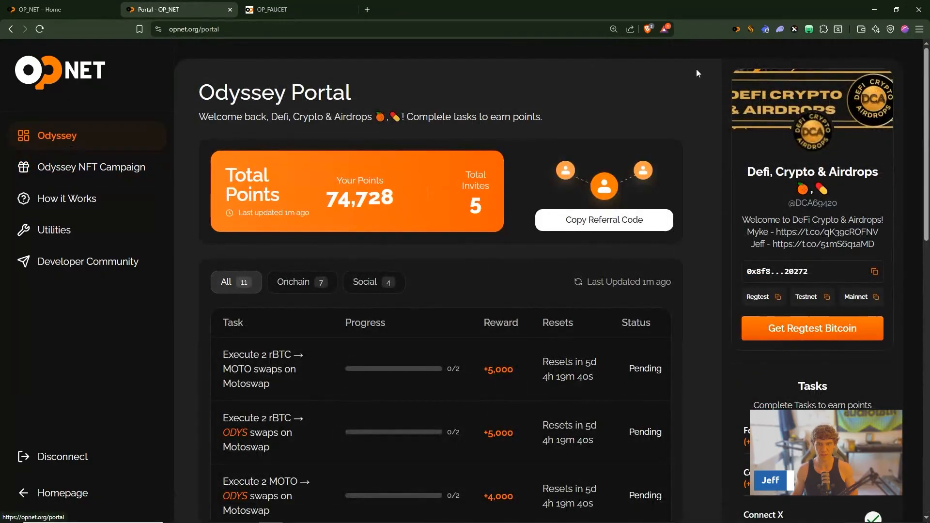
left_click(888, 514)
left_click(643, 58)
scroll(690, 170, "down", 3)
scroll(700, 178, "down", 3)
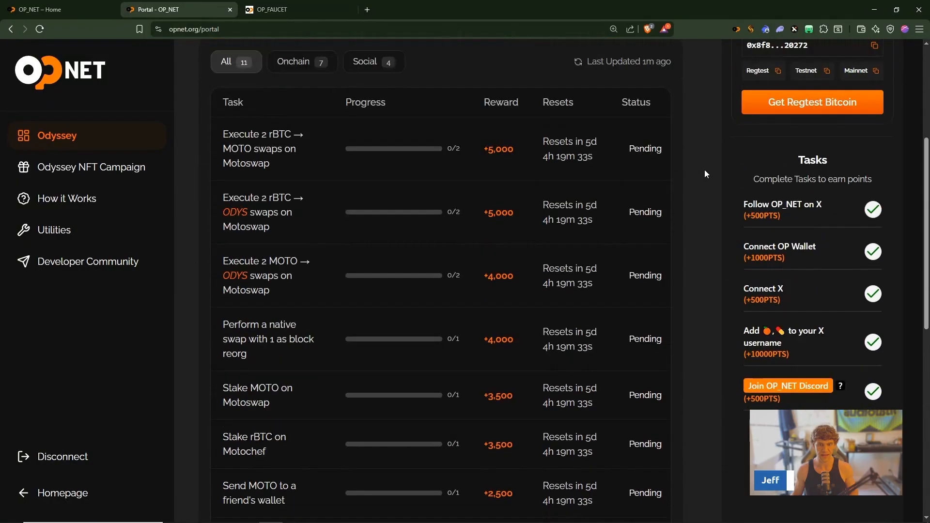
scroll(436, 178, "up", 2)
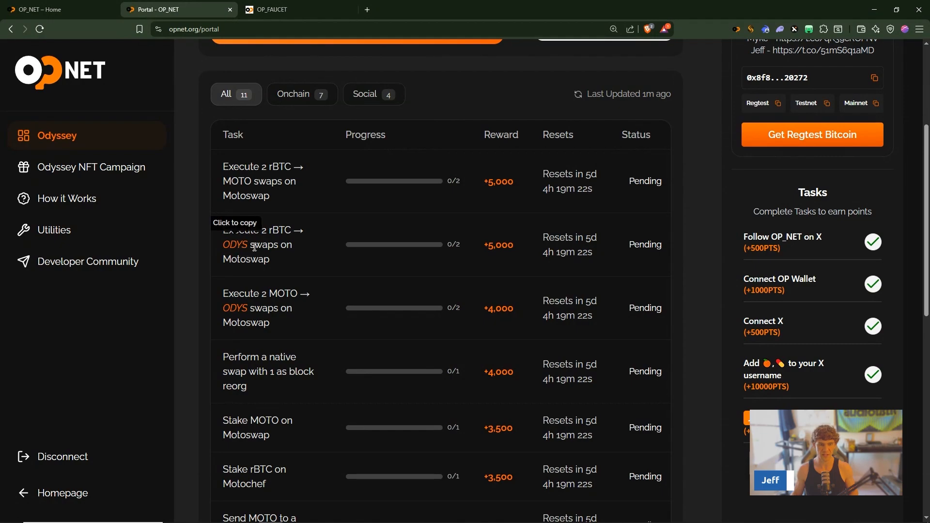
scroll(312, 227, "down", 1)
scroll(312, 228, "down", 1)
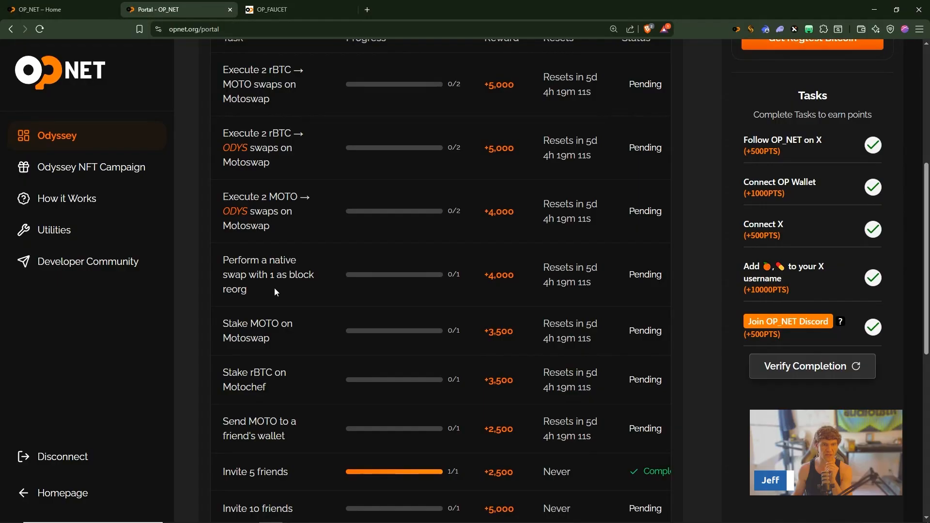
scroll(317, 286, "down", 1)
scroll(318, 287, "up", 4)
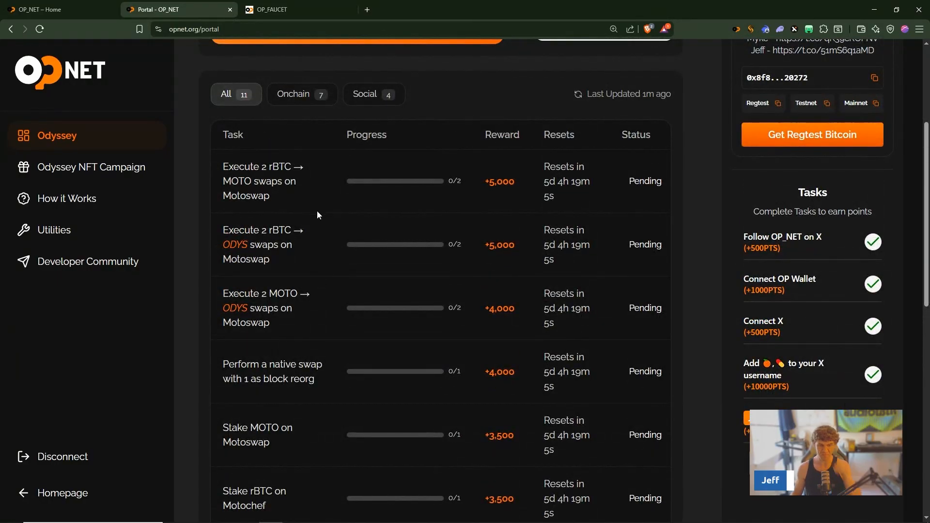
scroll(318, 211, "down", 4)
scroll(312, 291, "up", 1)
scroll(302, 266, "down", 4)
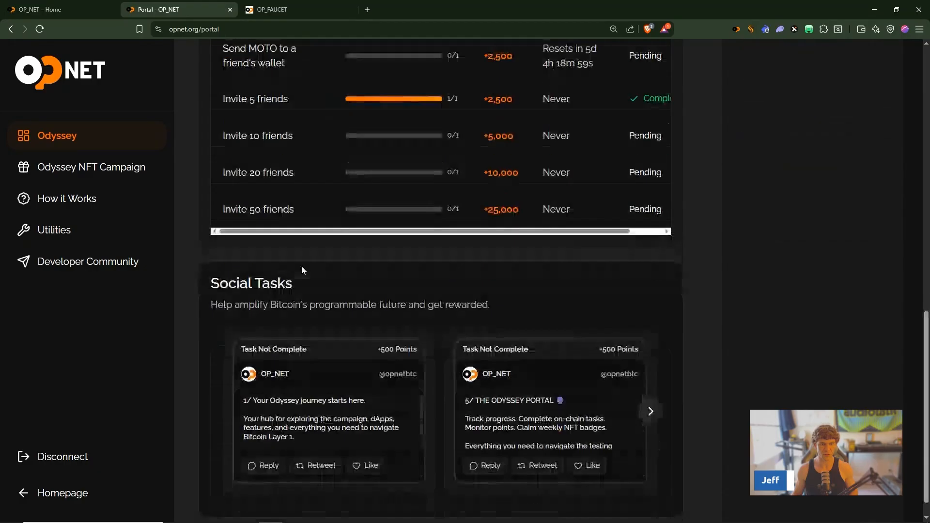
scroll(302, 266, "up", 4)
scroll(301, 266, "up", 5)
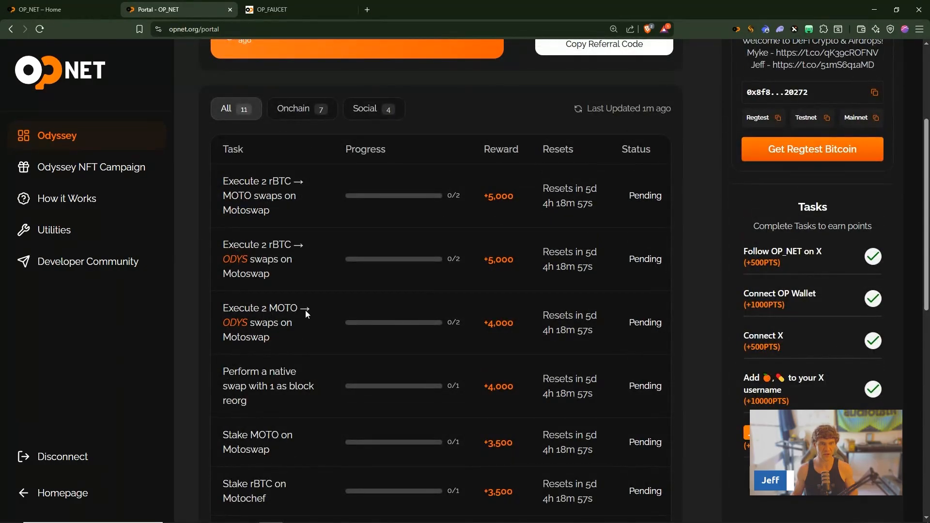
scroll(301, 291, "up", 4)
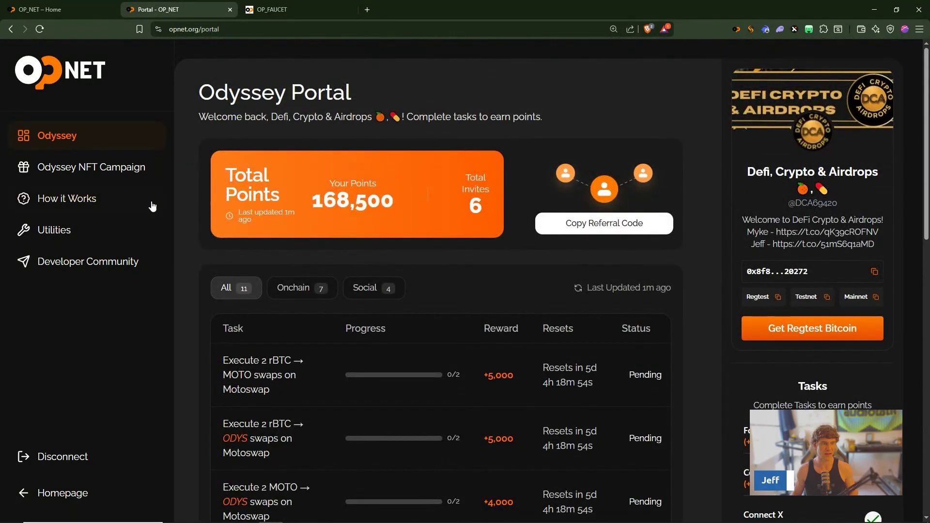
- Launch Motoswap from the portal's Utilities page
left_click(54, 230)
left_click(272, 306)
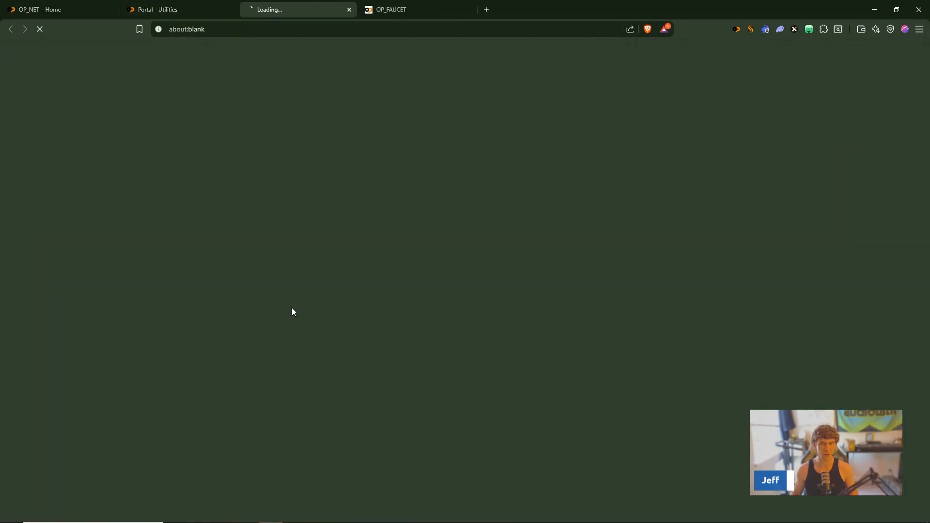
left_click(185, 11)
key("alt+Left")
scroll(409, 348, "down", 5)
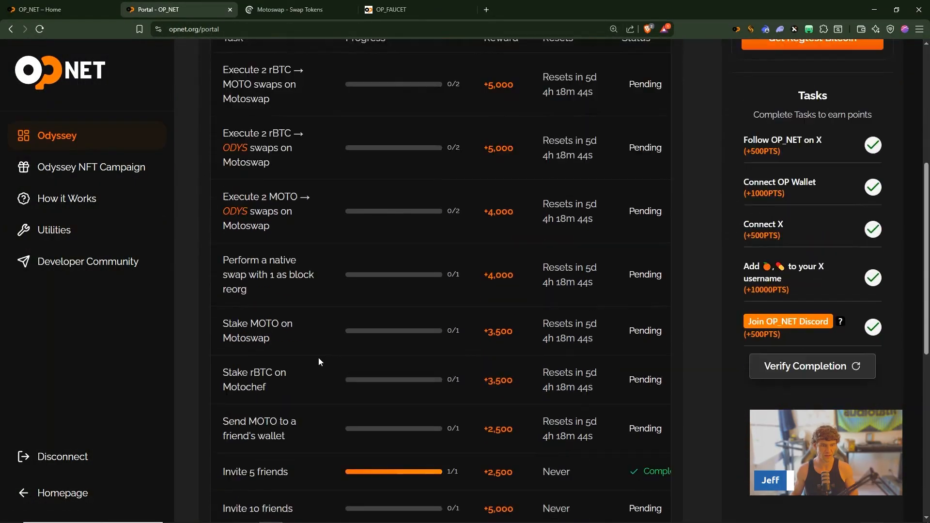
left_click(54, 230)
scroll(303, 277, "down", 3)
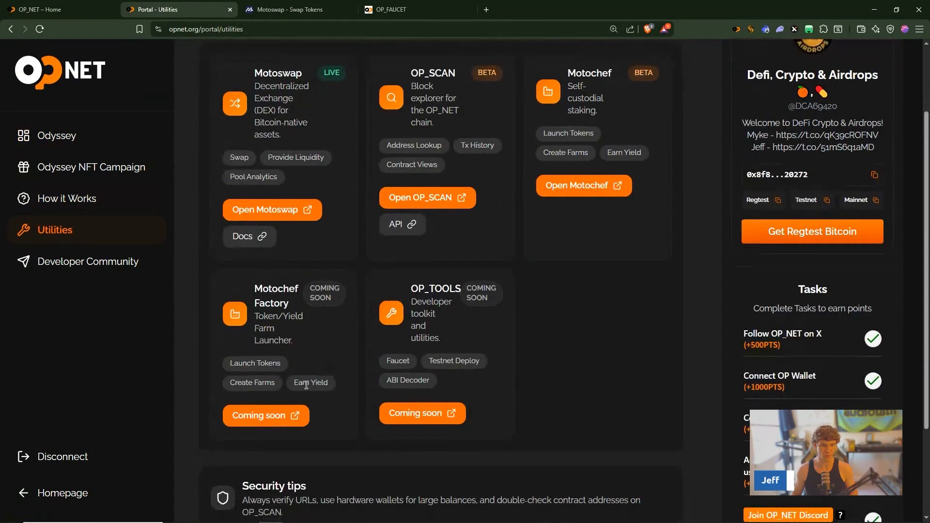
left_click(263, 415)
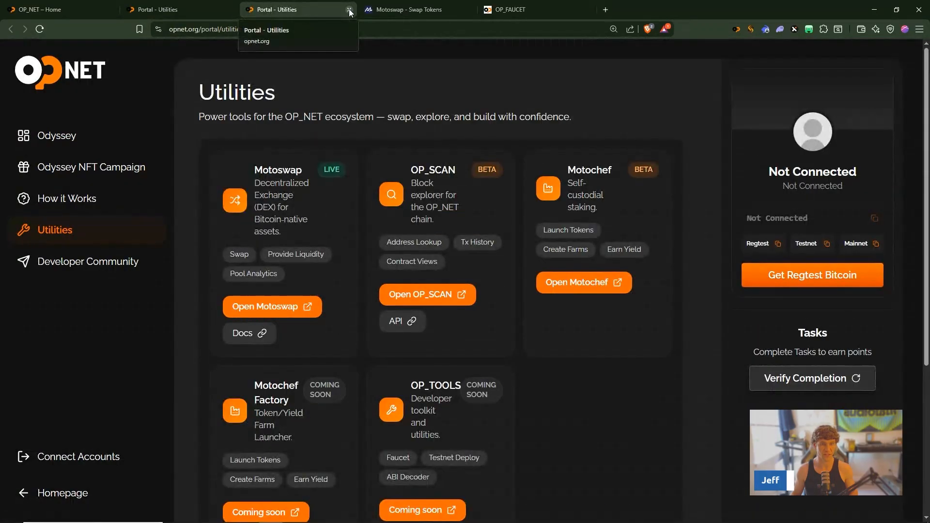
- Close the duplicate Utilities and OP_NET home tabs and return to the Odyssey dashboard
left_click(350, 10)
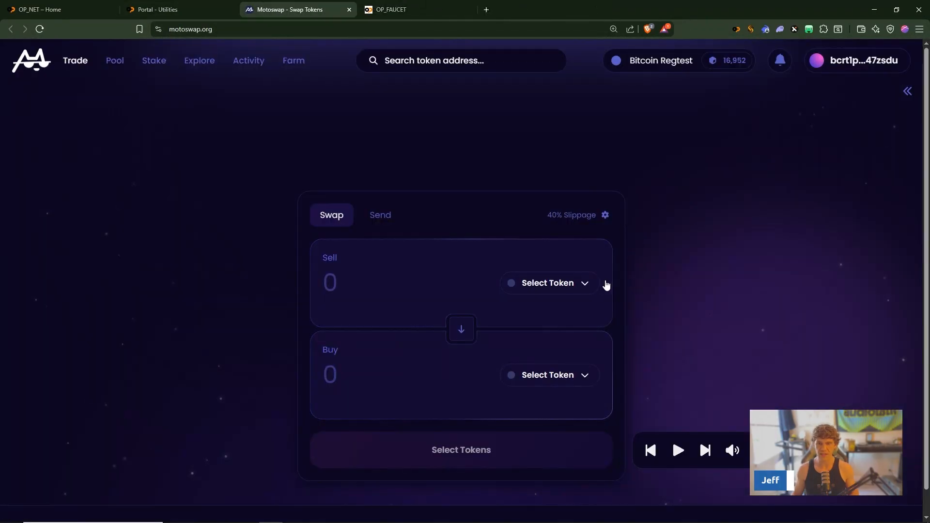
left_click(216, 10)
left_click(41, 10)
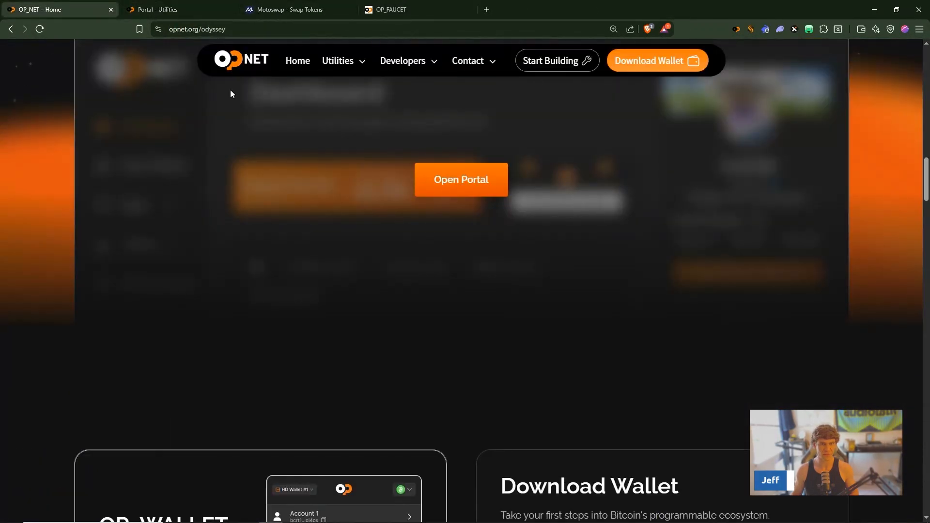
left_click(110, 10)
left_click(57, 135)
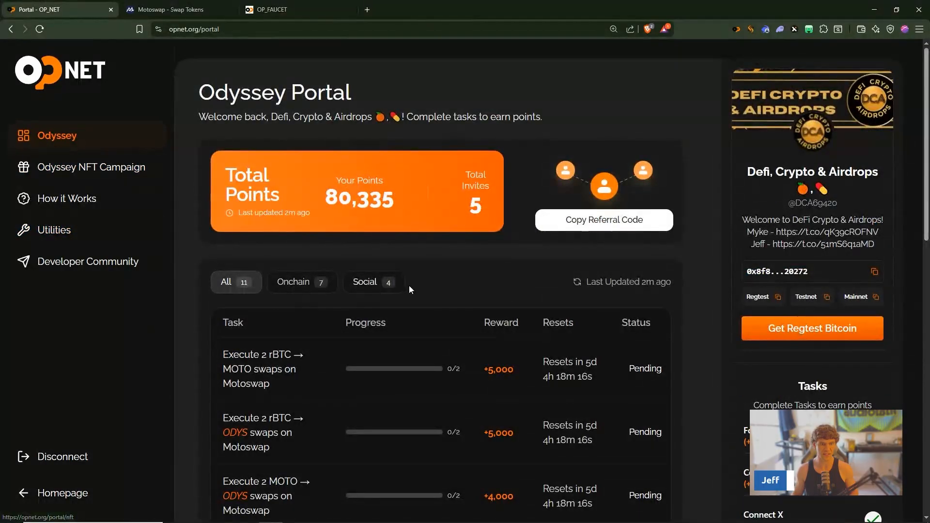
scroll(409, 285, "down", 2)
- Submit MOTO-to-ODYS swaps, including a 50 MOTO swap sent for signing
left_click(171, 9)
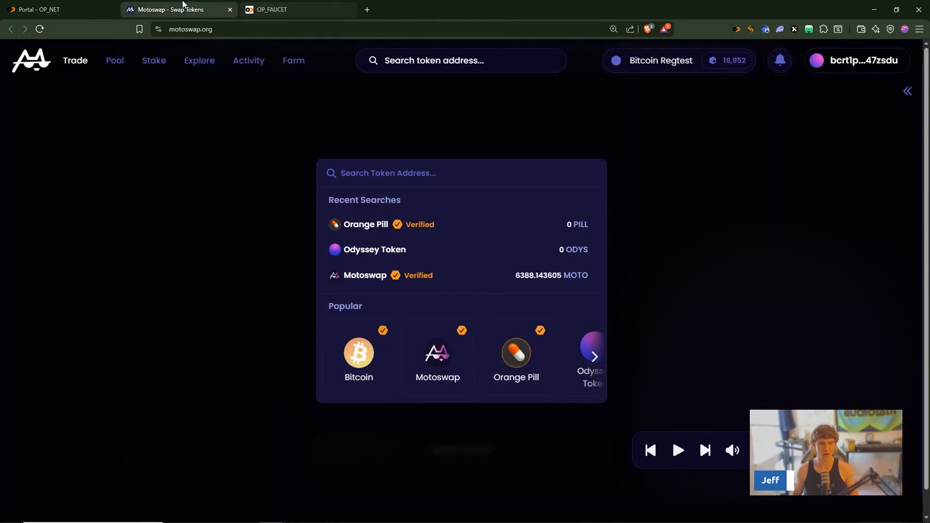
key("Escape")
left_click(552, 375)
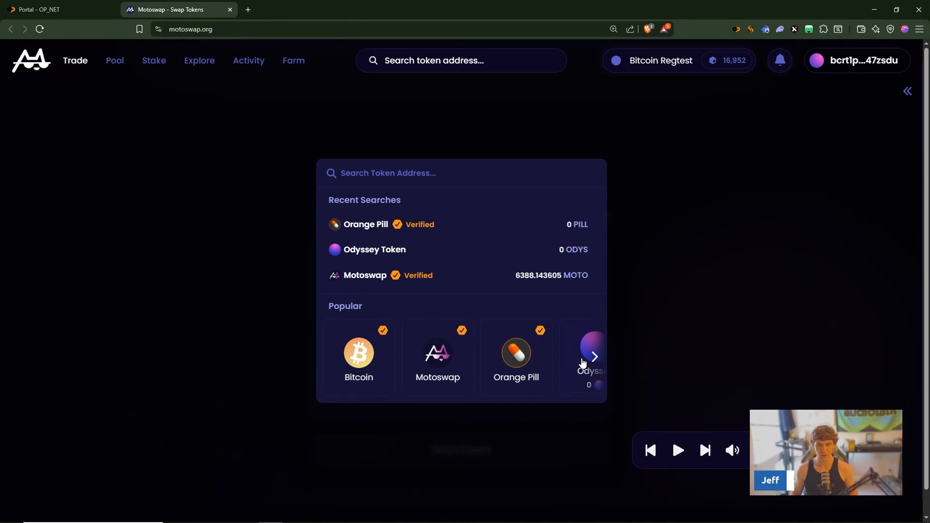
left_click(582, 353)
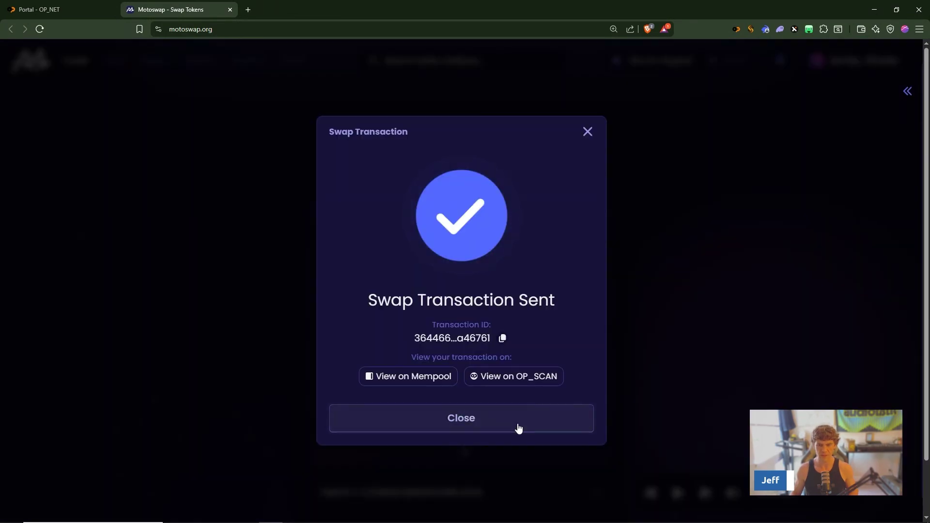
left_click(517, 429)
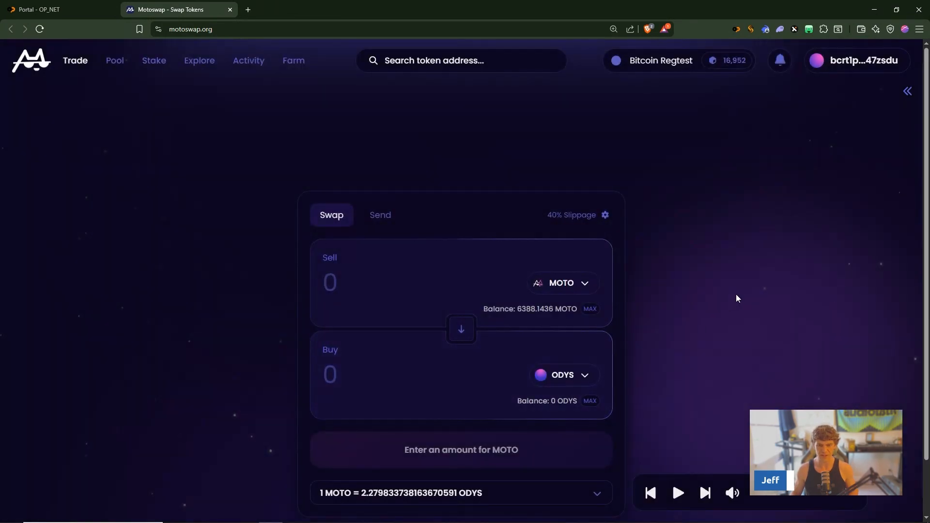
left_click(339, 283)
type("50")
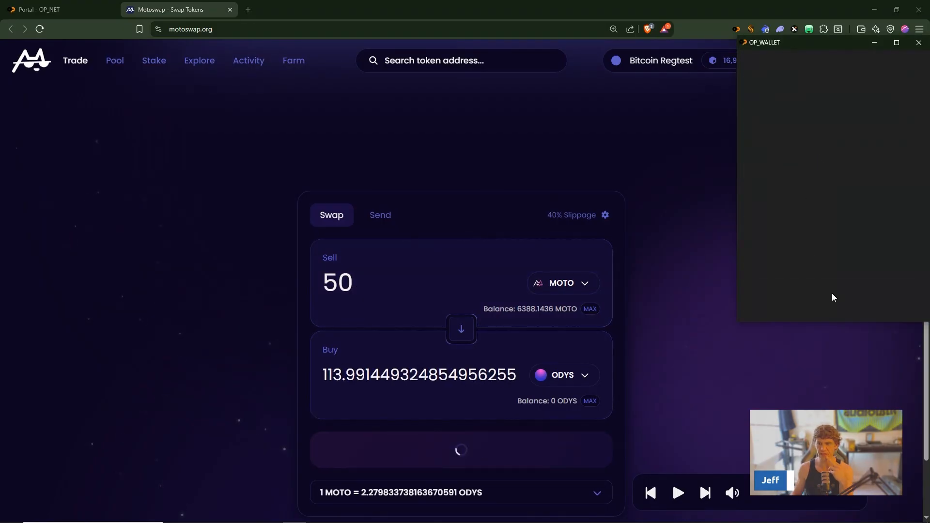
left_click(889, 297)
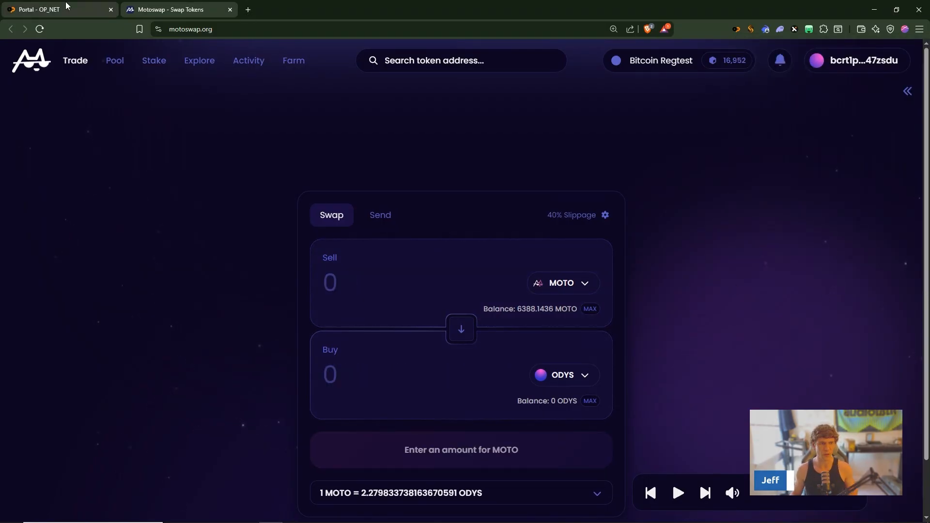
key("ctrl+Tab")
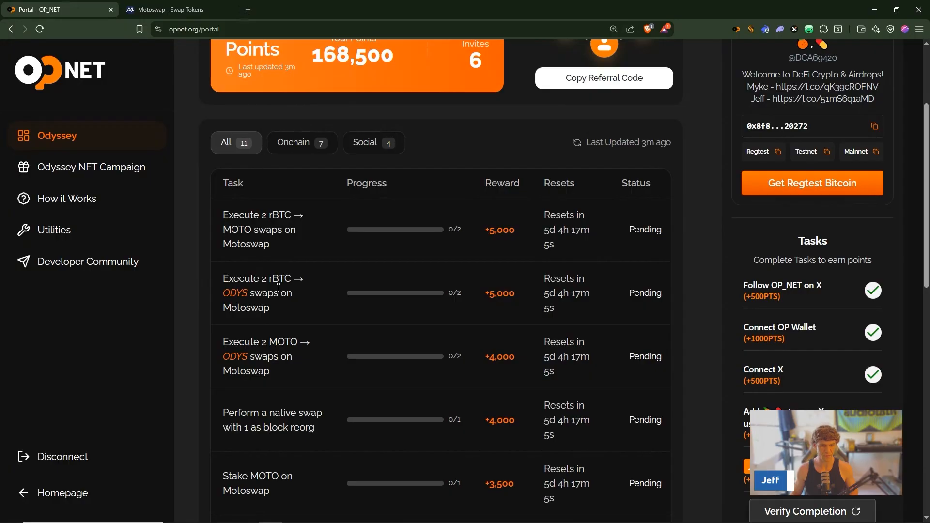
- Set up a 0.0005 rBTC-to-MOTO swap and reserve it with 1-block reorg protection
left_click(171, 9)
left_click(560, 283)
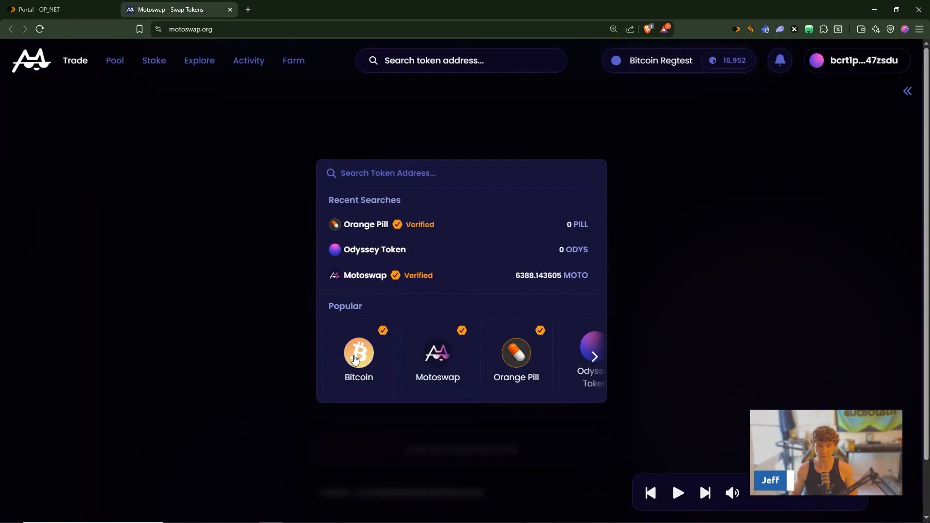
left_click(356, 359)
left_click(394, 295)
type("0.0005")
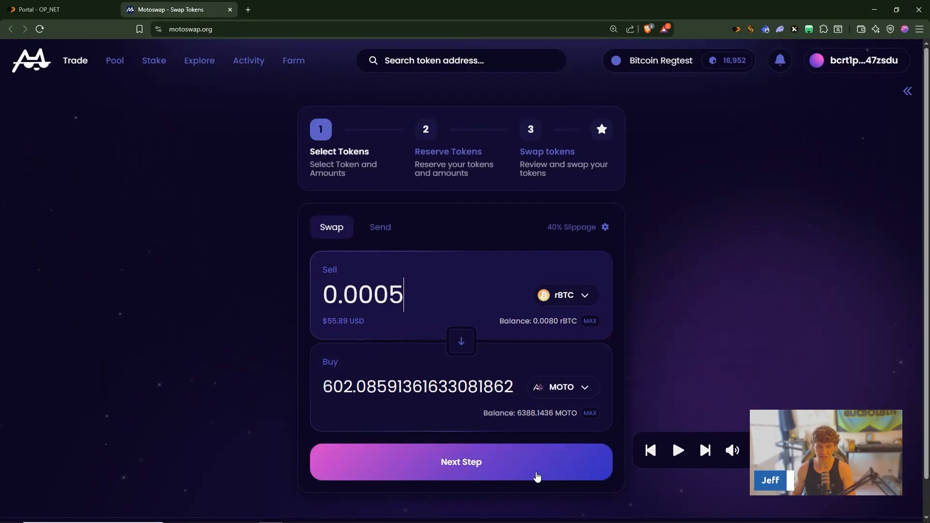
left_click(537, 462)
left_click(520, 434)
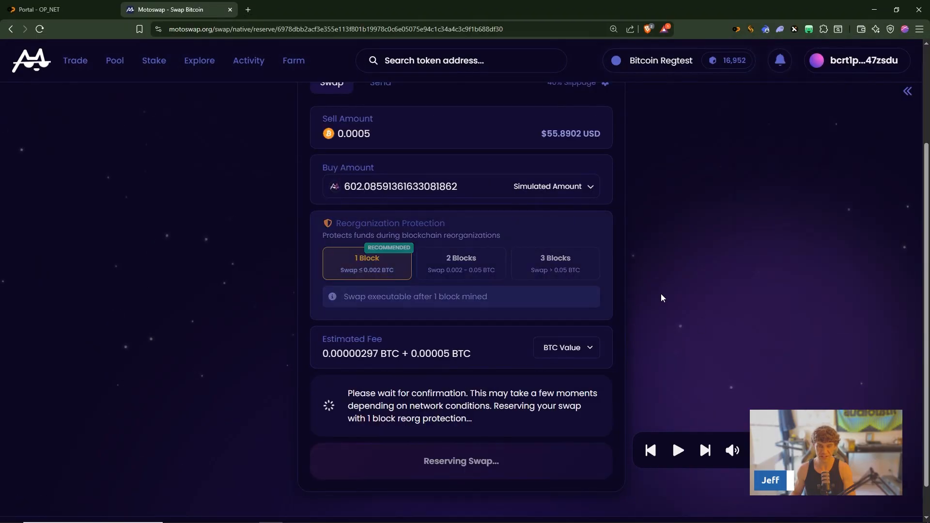
- Move the Motoswap window aside and follow the app.galxe.com quest link from post 7/
left_click_drag(175, 10, 929, 15)
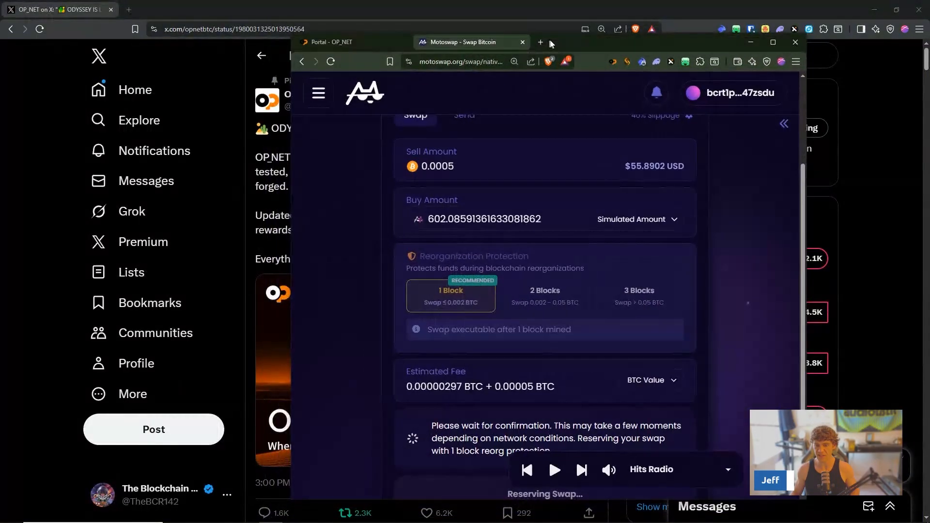
scroll(400, 231, "down", 10)
scroll(441, 244, "down", 5)
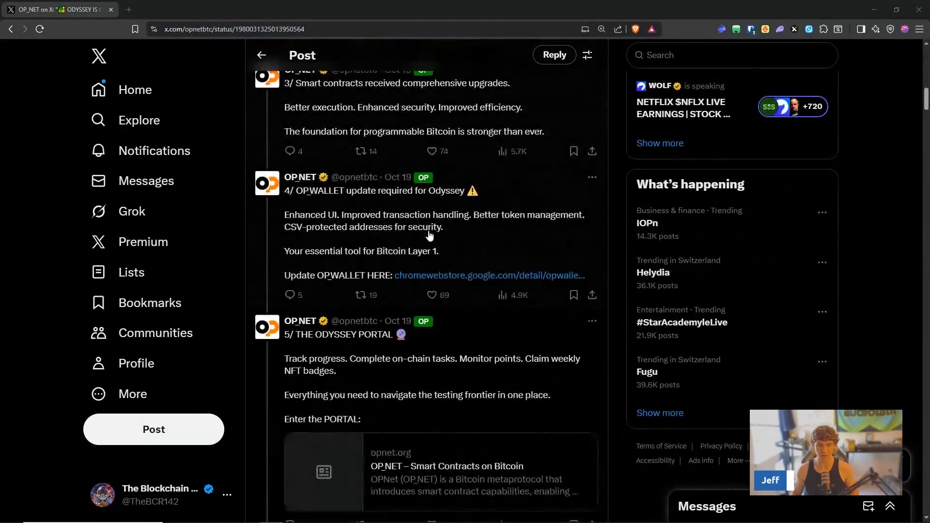
scroll(537, 190, "down", 2)
scroll(537, 190, "down", 1)
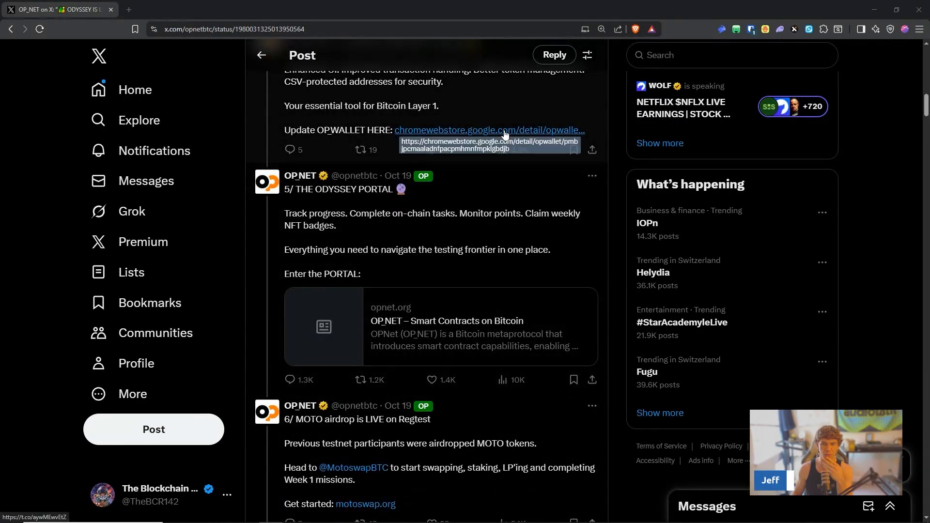
scroll(501, 320, "down", 4)
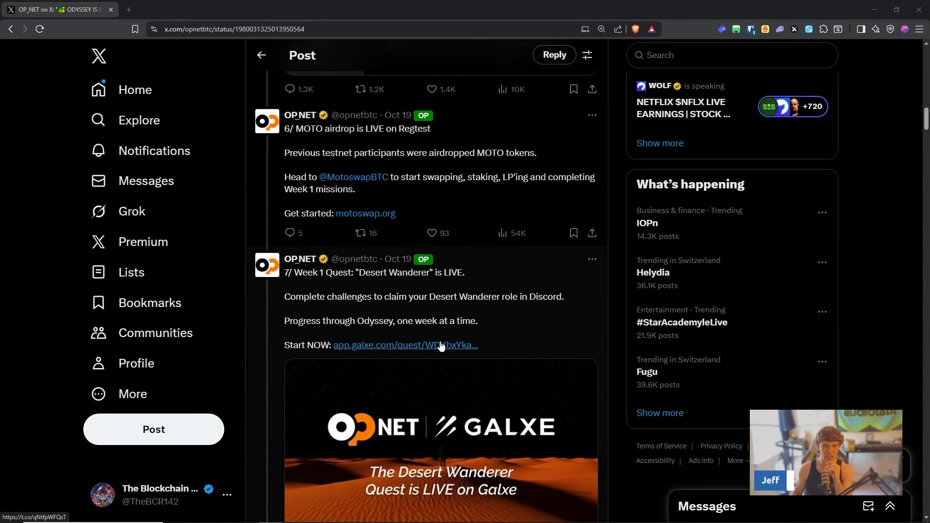
left_click(441, 347)
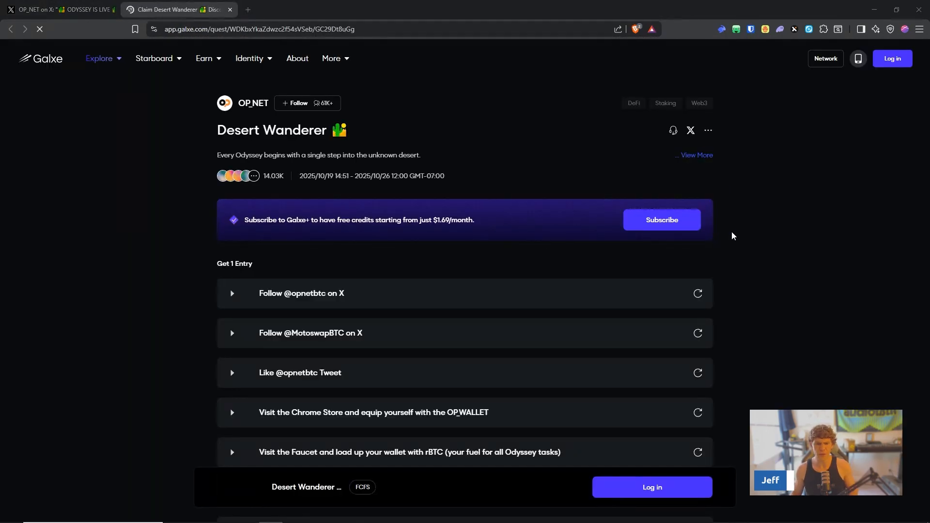
scroll(740, 232, "down", 2)
- Log in to Galxe with the Rabby wallet and approve the connection
left_click(335, 29)
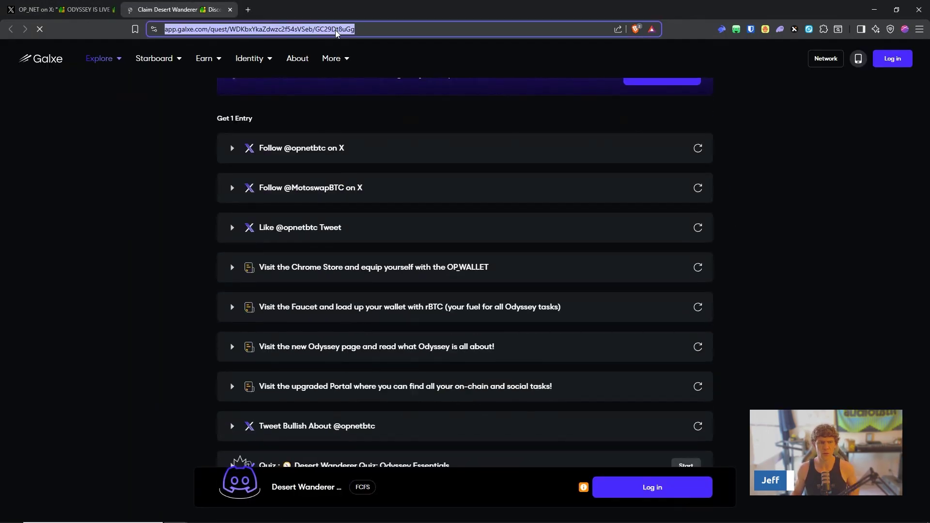
left_click(229, 10)
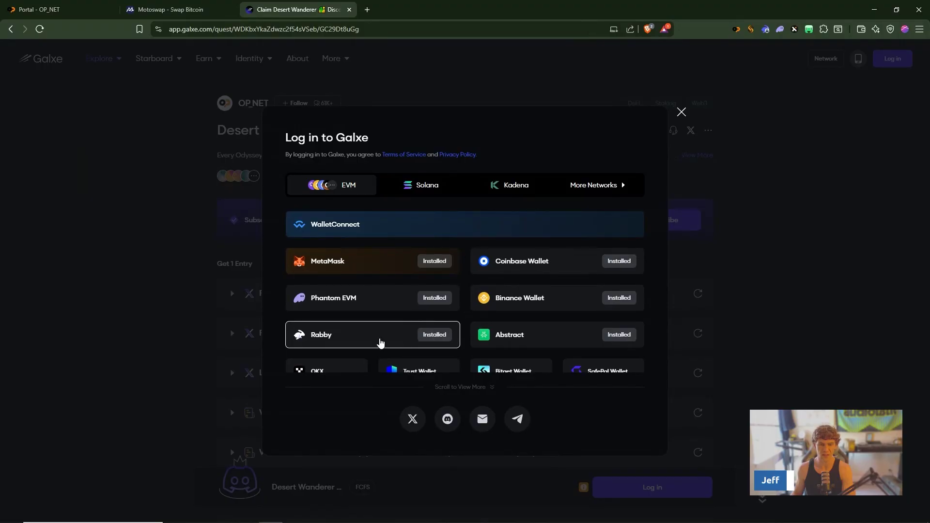
left_click(380, 342)
type("password")
key("Return")
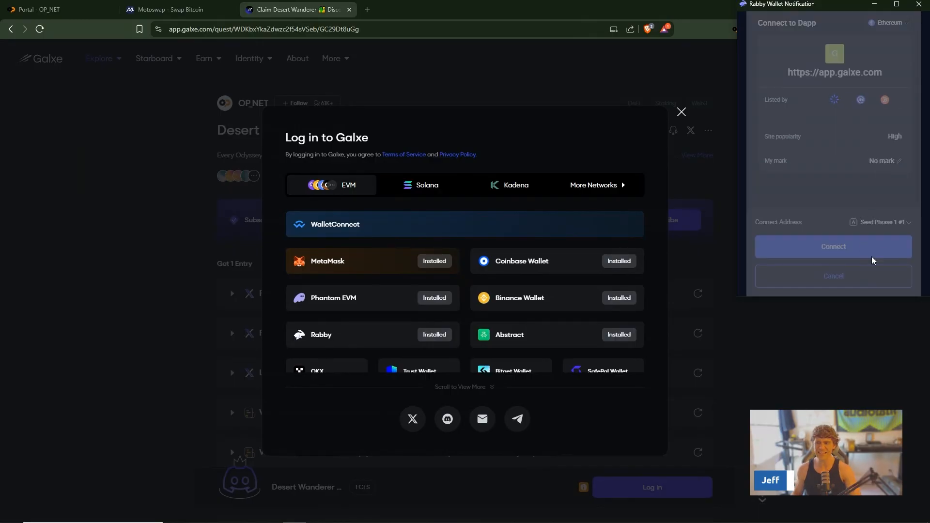
left_click(834, 247)
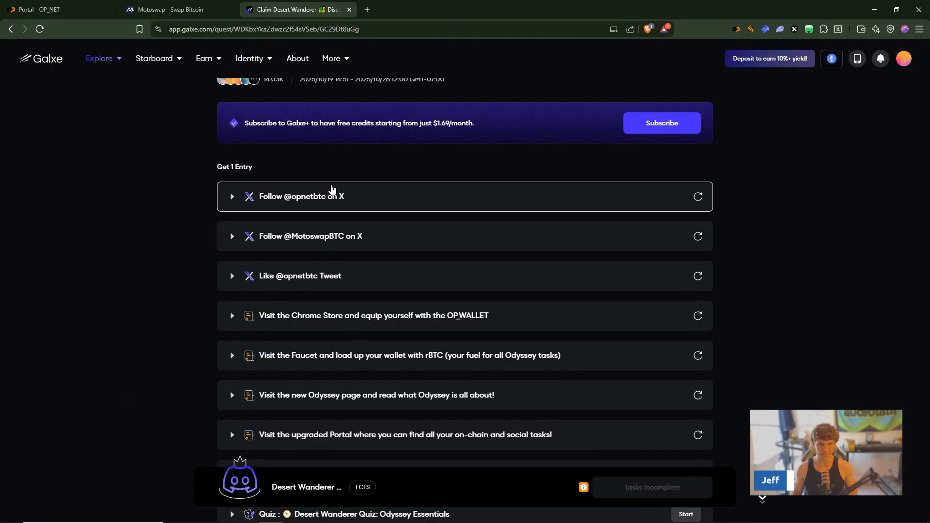
scroll(355, 181, "down", 2)
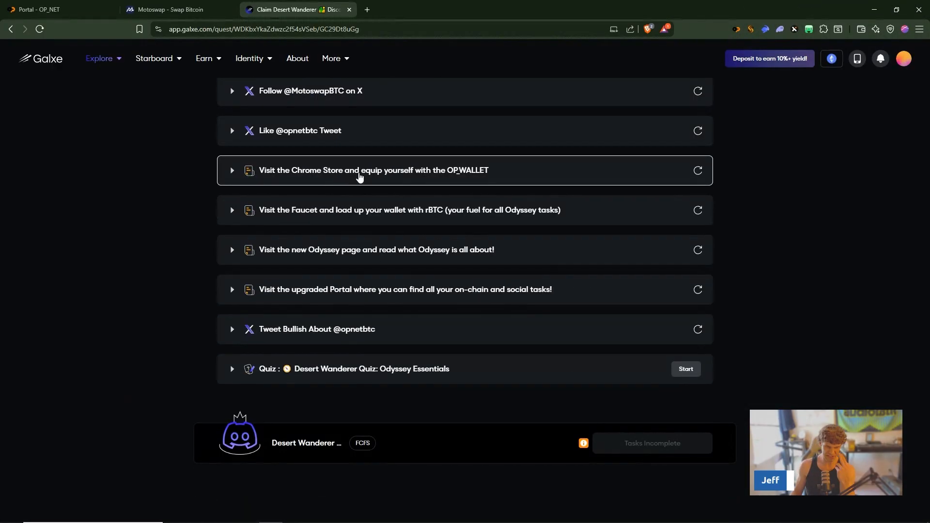
- Complete the Chrome Store and Faucet visit tasks, closing the opened pages
left_click(359, 184)
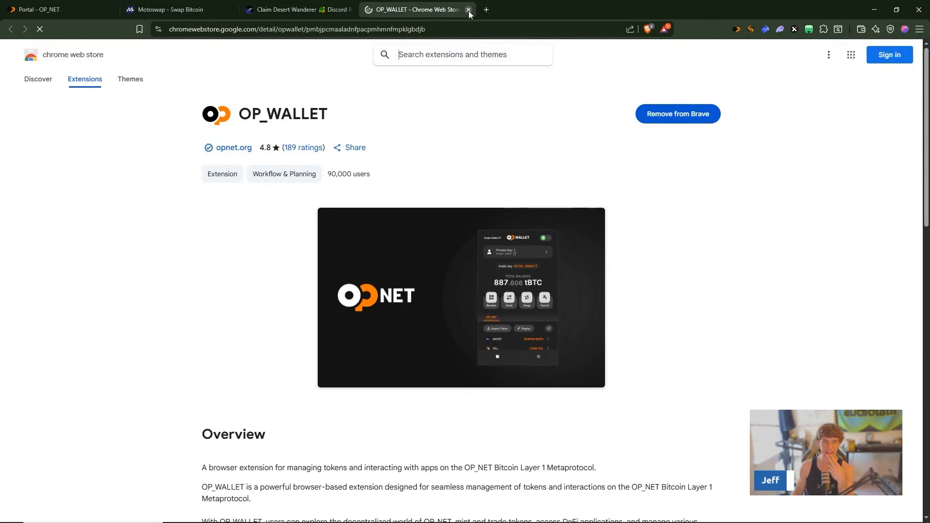
left_click(469, 10)
left_click(698, 170)
left_click(410, 249)
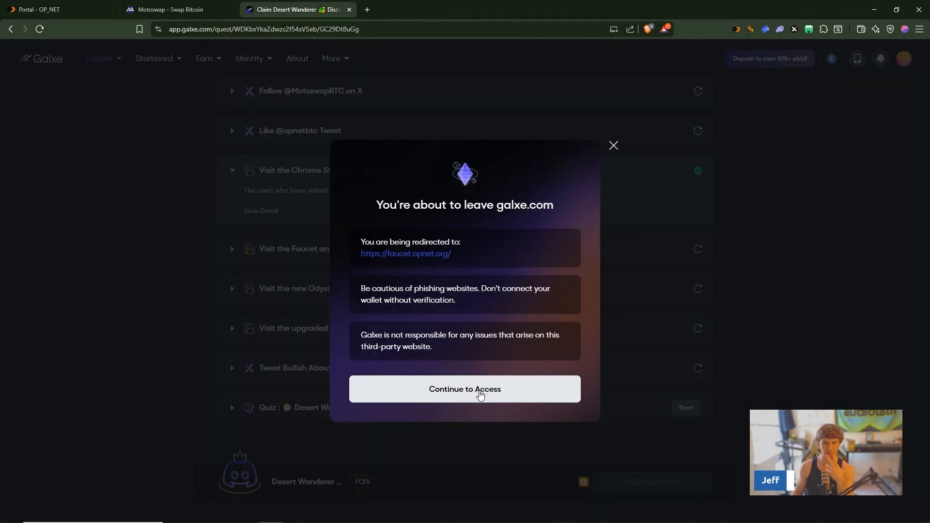
left_click(465, 389)
left_click(279, 9)
- Complete the Odyssey and Portal visit tasks and expand the Desert Wanderer quiz row
left_click(320, 249)
left_click(320, 289)
left_click(465, 389)
left_click(368, 406)
left_click(465, 389)
left_click(476, 349)
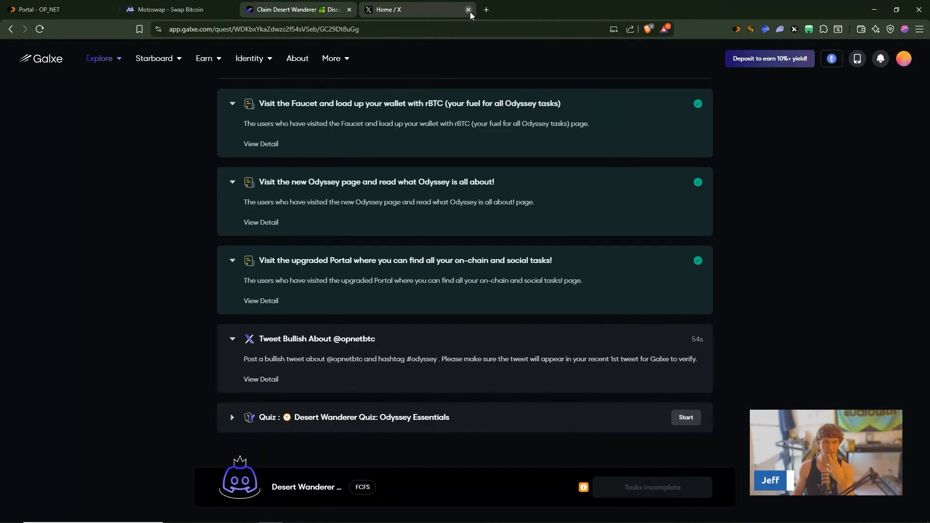
left_click(473, 9)
left_click(322, 418)
scroll(508, 327, "down", 3)
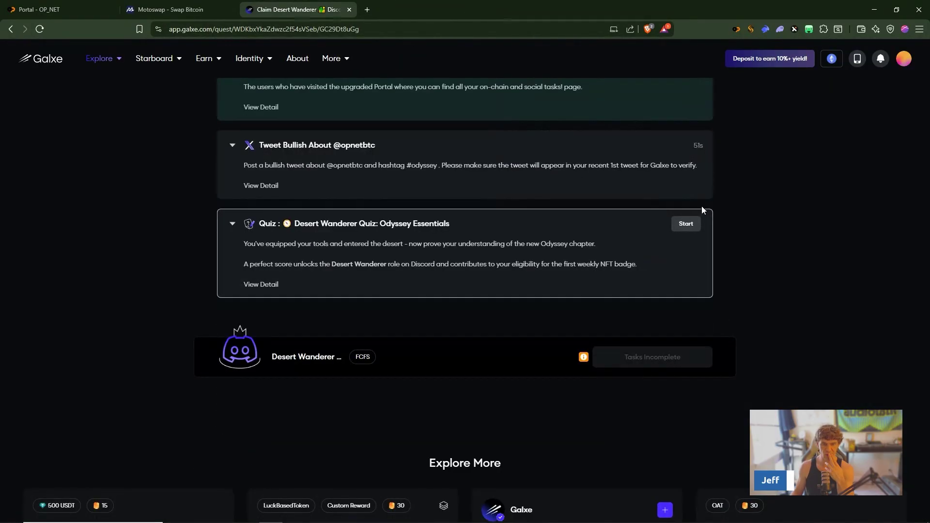
- Answer quiz questions 1–5 (B, Regtest, stable block times, rBTC) and advance to question 6
left_click(682, 228)
left_click(322, 277)
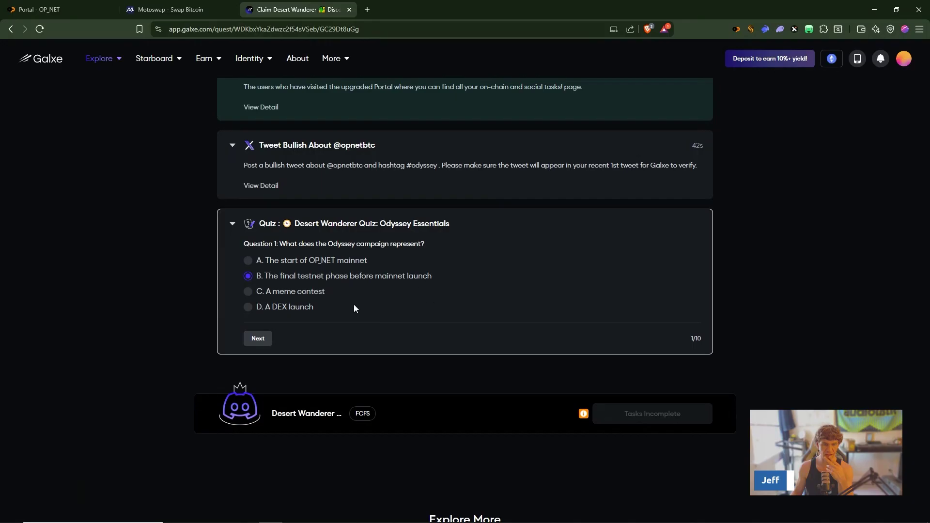
left_click(257, 339)
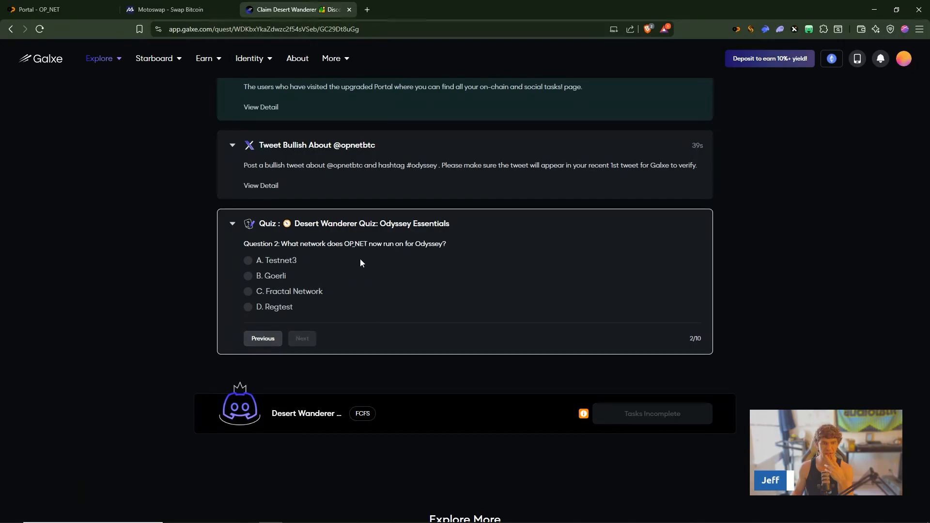
left_click(271, 308)
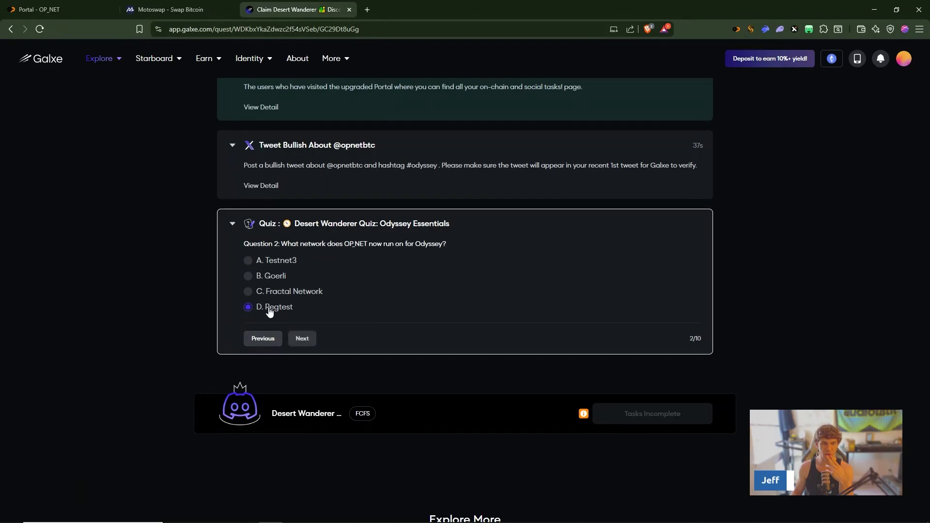
left_click(307, 339)
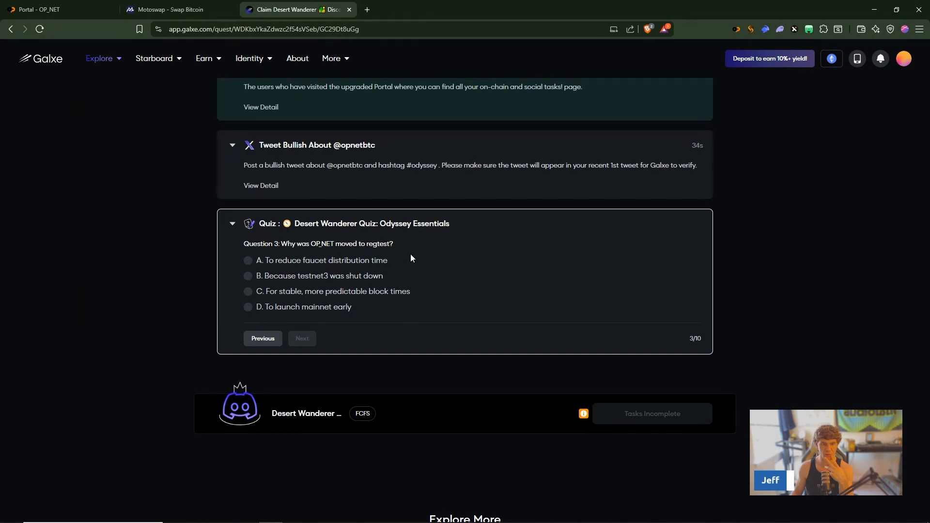
left_click(414, 292)
left_click(303, 338)
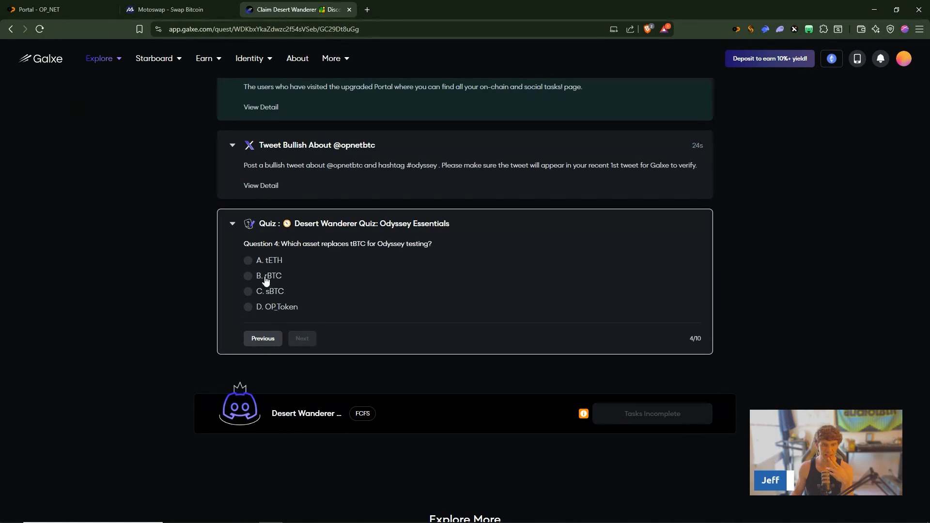
left_click(269, 276)
left_click(303, 338)
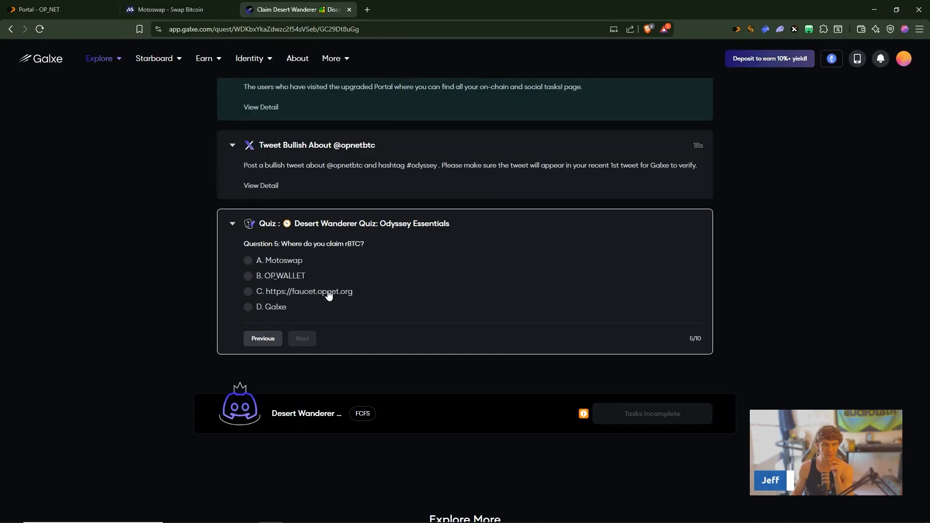
left_click(303, 338)
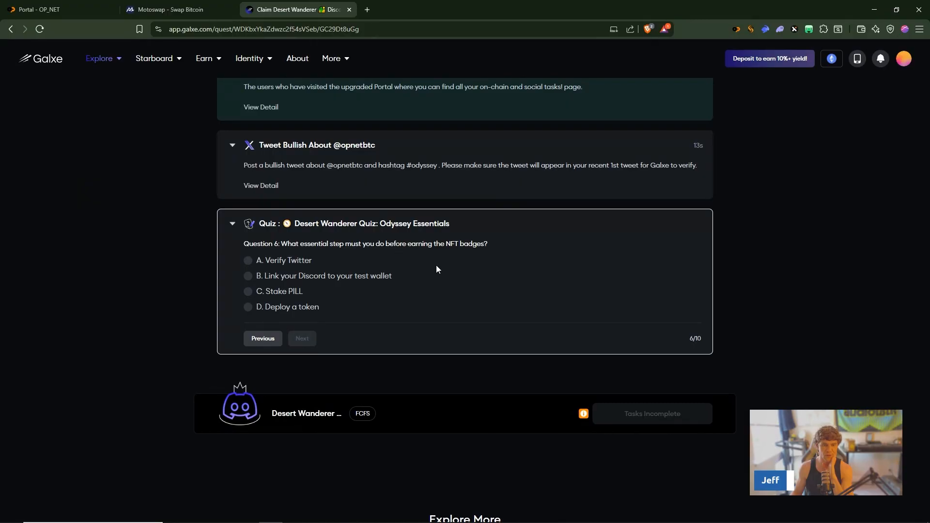
- Answer questions 6–10 (Discord link, badge NFT, opnet.org portal, badges, MOTO airdrop) and submit the quiz
left_click(291, 277)
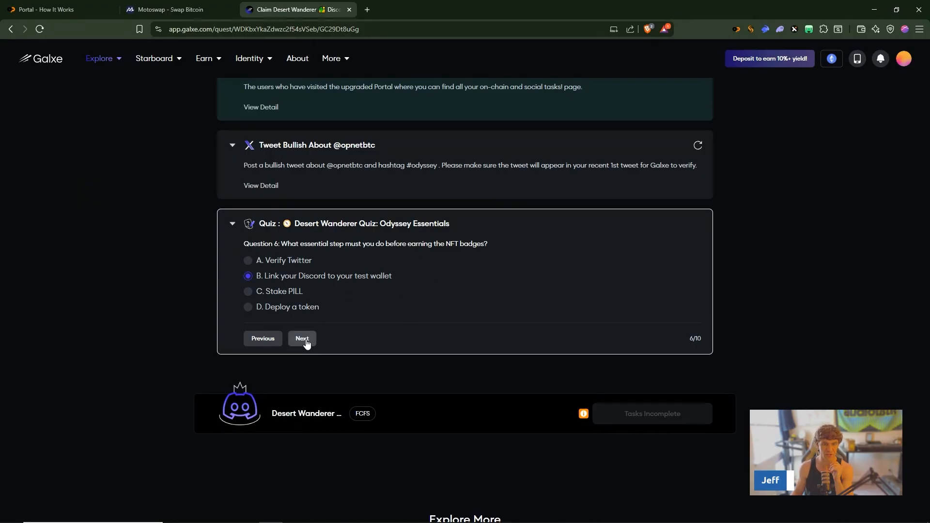
left_click(302, 339)
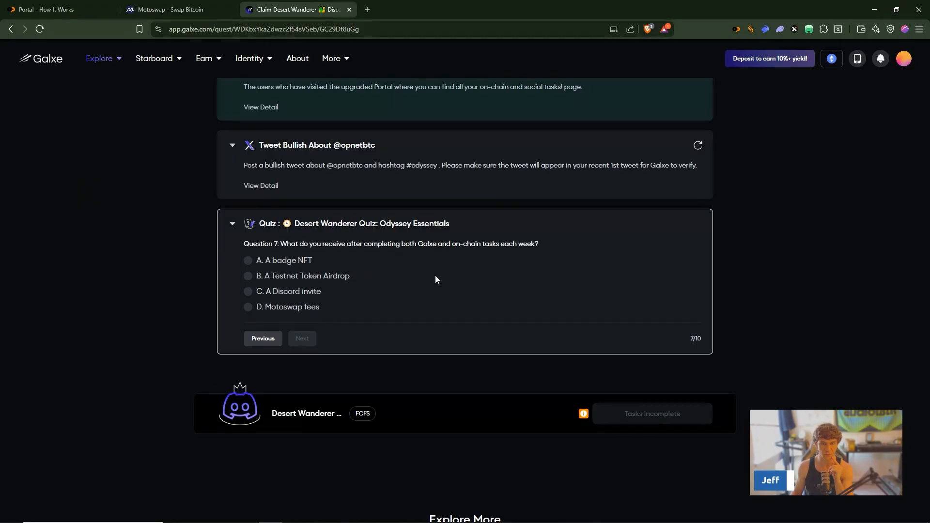
left_click(287, 261)
left_click(303, 338)
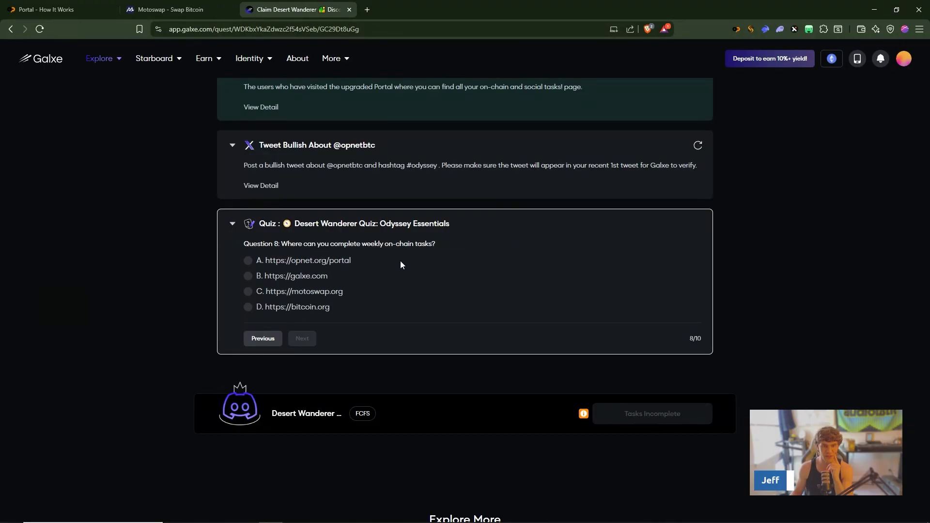
left_click(385, 261)
left_click(302, 338)
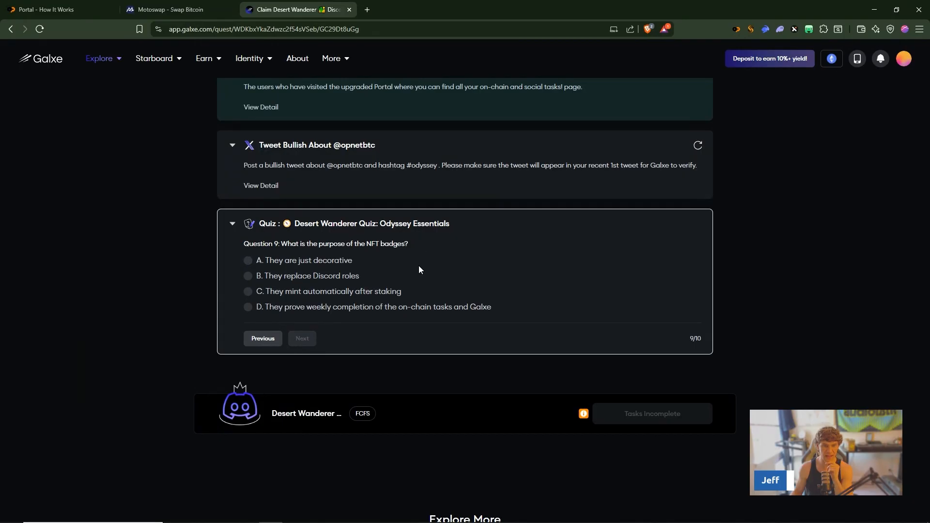
left_click(474, 309)
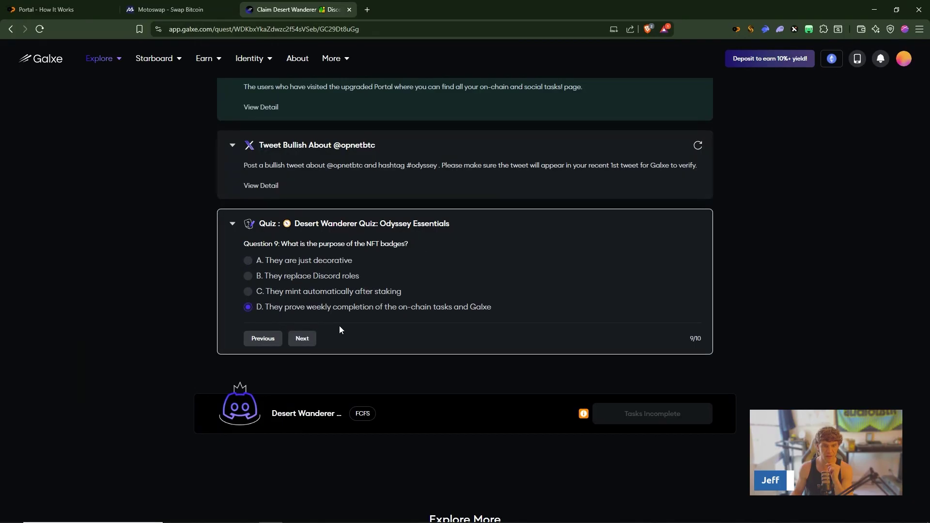
left_click(309, 340)
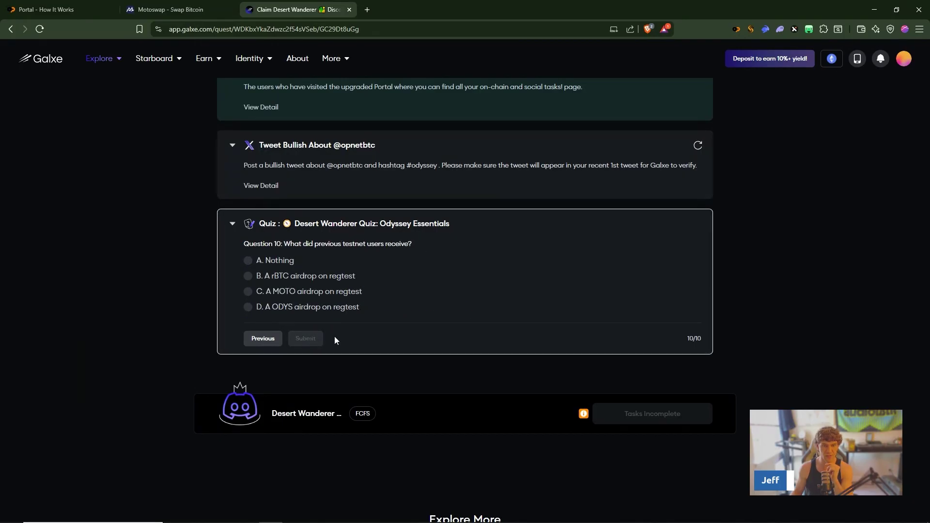
left_click(336, 295)
left_click(305, 337)
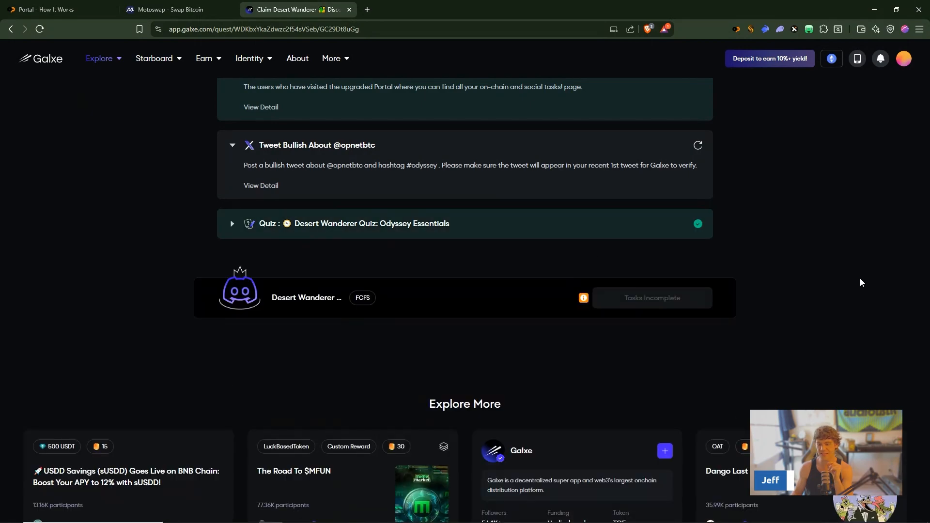
scroll(861, 282, "up", 5)
scroll(861, 282, "up", 5)
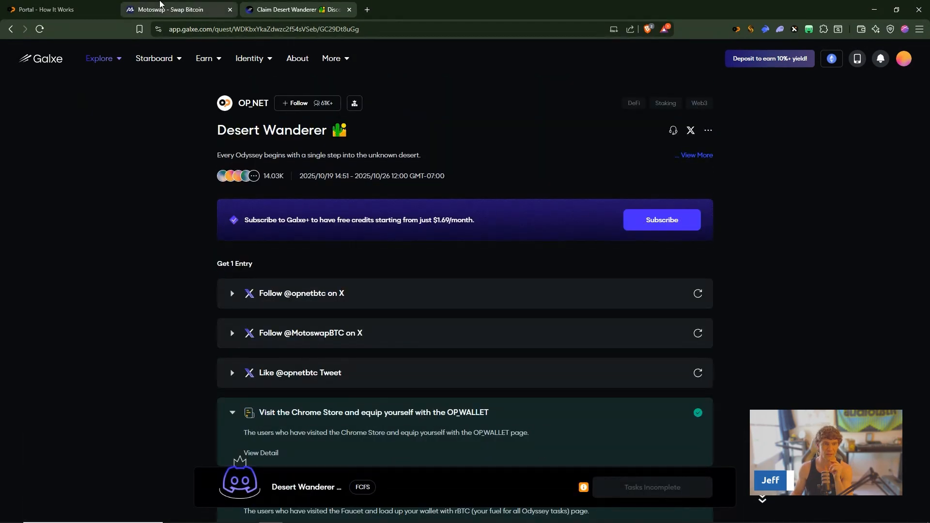
- Check the Odyssey Portal task list filtered to all task types
left_click(162, 9)
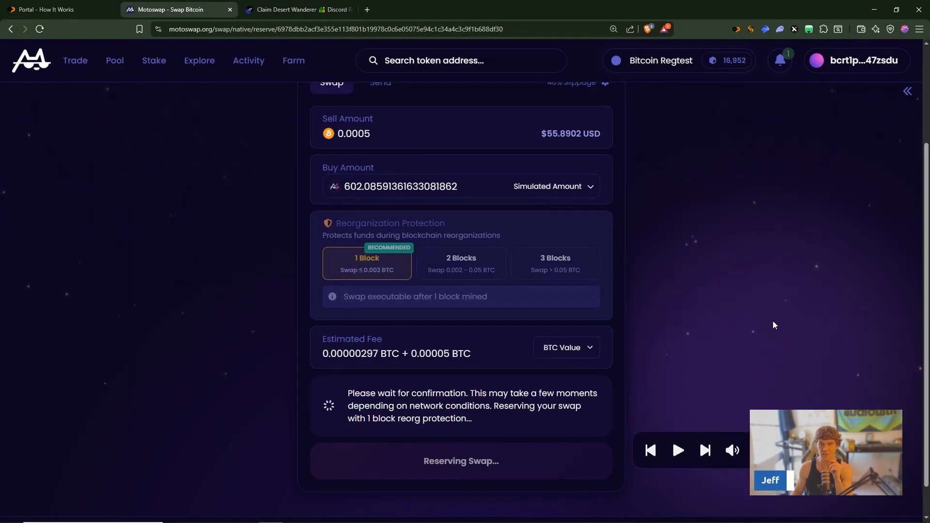
left_click(58, 9)
left_click(57, 136)
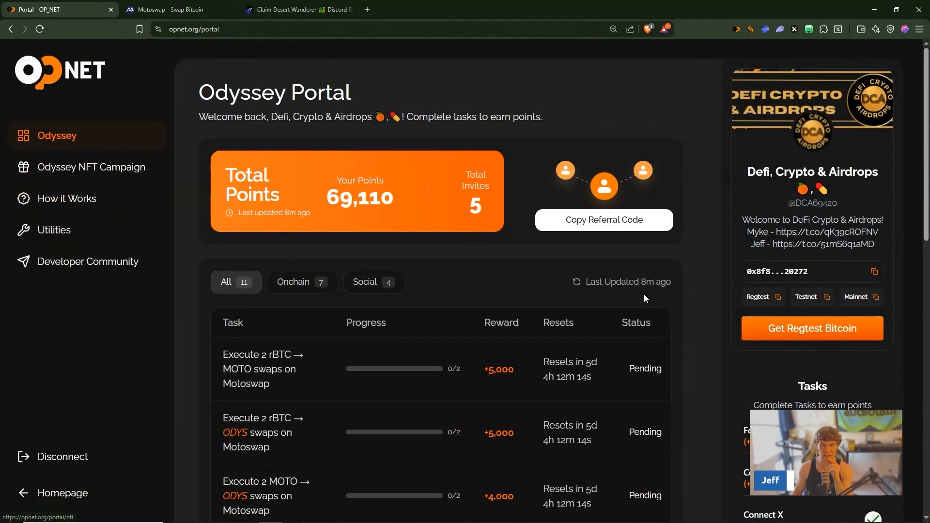
scroll(575, 289, "down", 8)
scroll(575, 289, "up", 7)
left_click(240, 190)
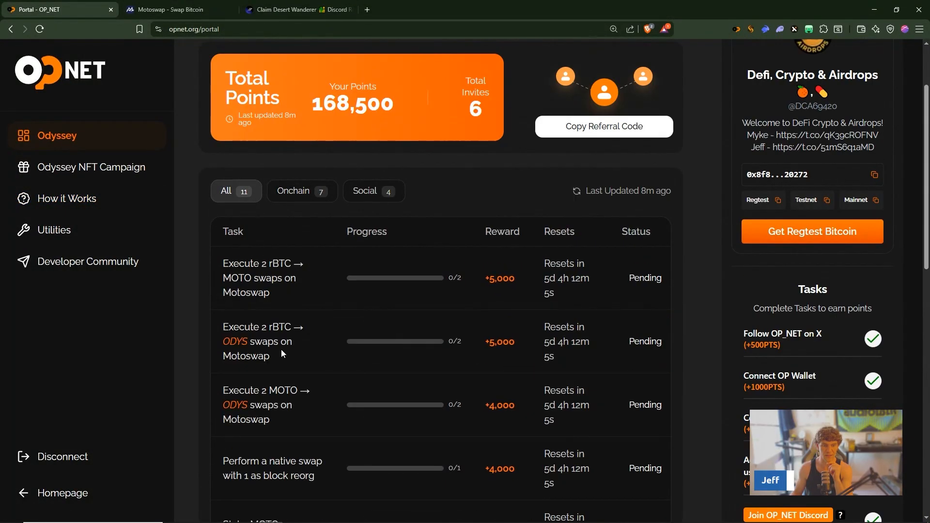
scroll(283, 350, "down", 3)
- Go to Motoswap's MOTO staking page and show the wallet's balances and activity panel
left_click(175, 9)
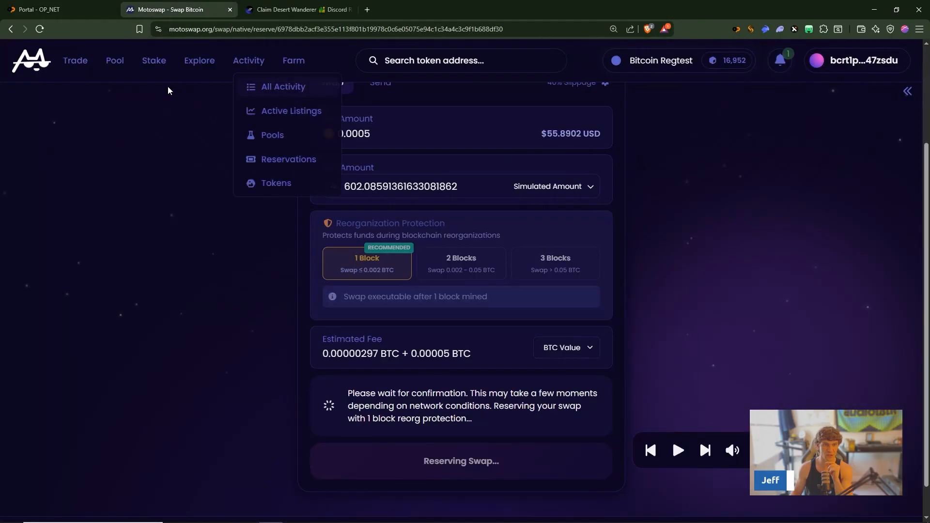
mouse_move(154, 61)
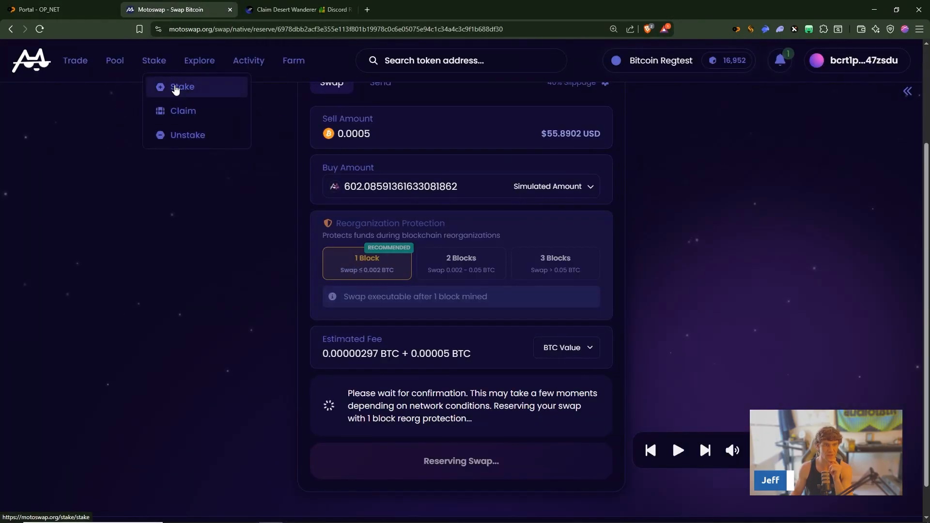
left_click(175, 89)
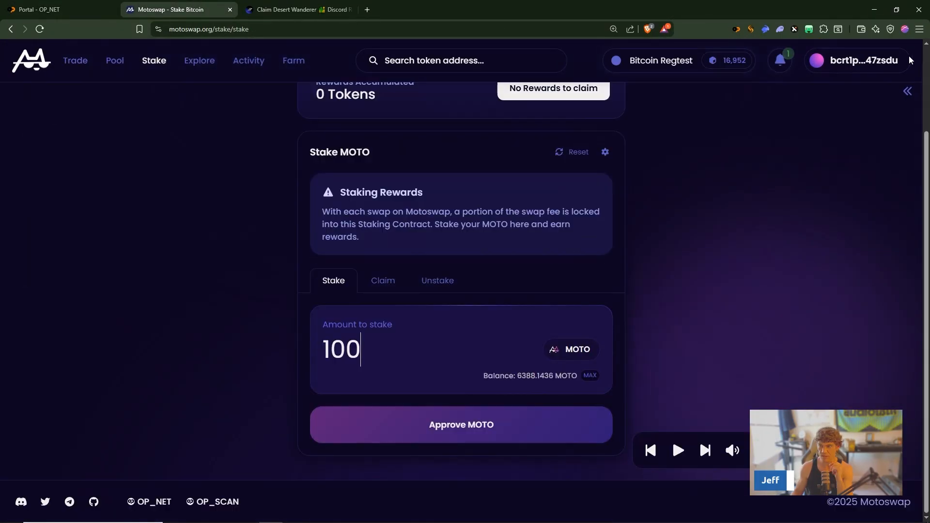
left_click(909, 91)
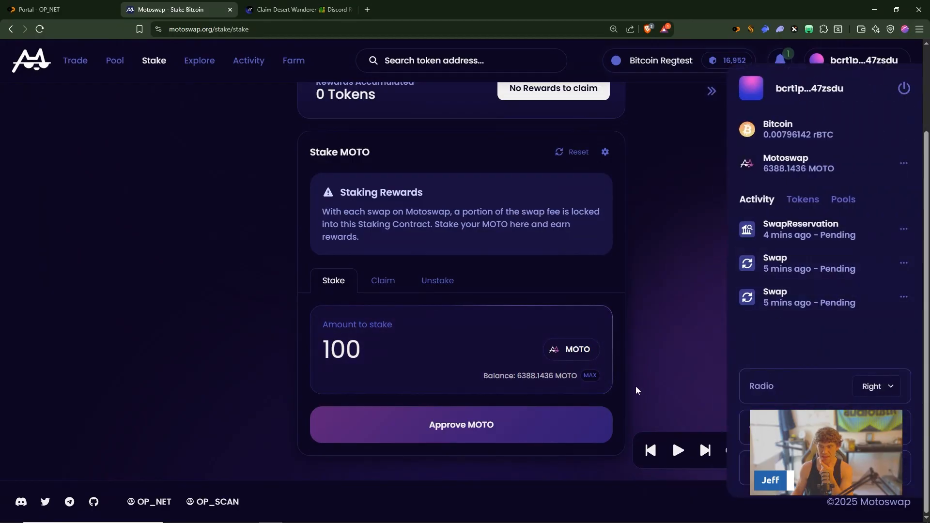
- Approve MOTO for staking, then enable extension Developer mode in Brave and return to OP_WALLET's details
left_click(432, 425)
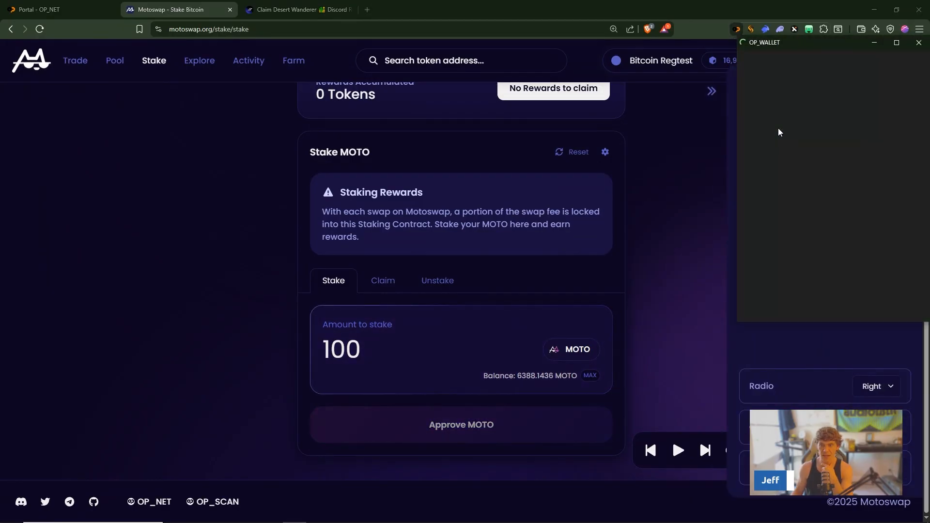
right_click(738, 29)
left_click(760, 69)
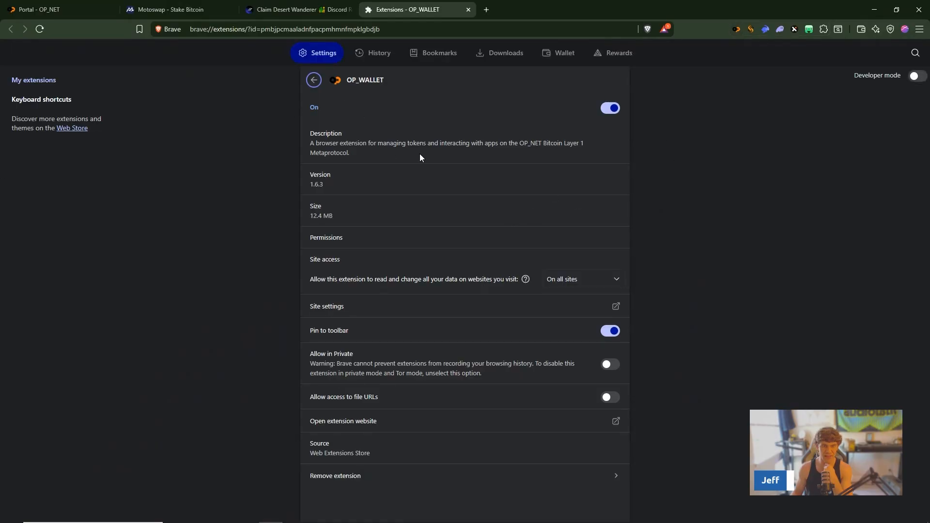
left_click(314, 79)
left_click(915, 75)
left_click(216, 506)
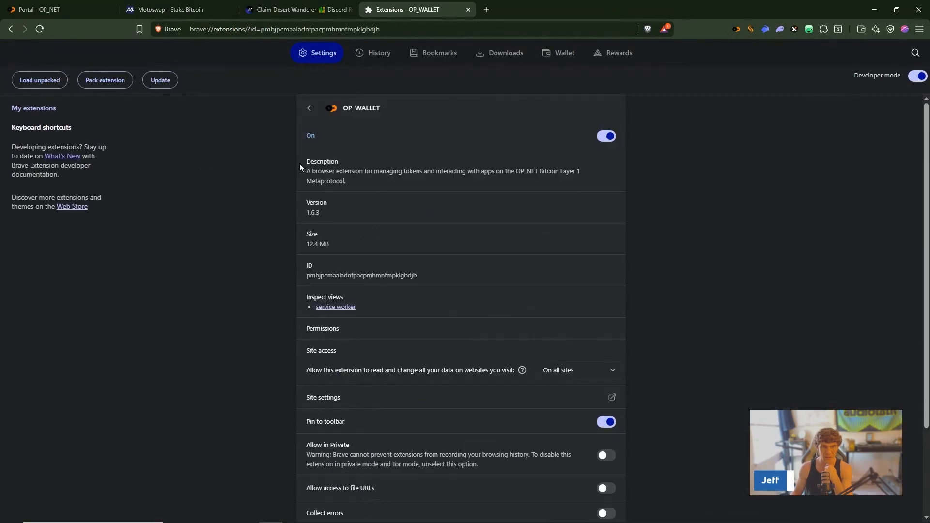
scroll(299, 182, "down", 1)
scroll(299, 206, "up", 1)
- Update the installed extensions and confirm OP_WALLET shows version 1.6.3 against its Web Store listing
left_click(162, 80)
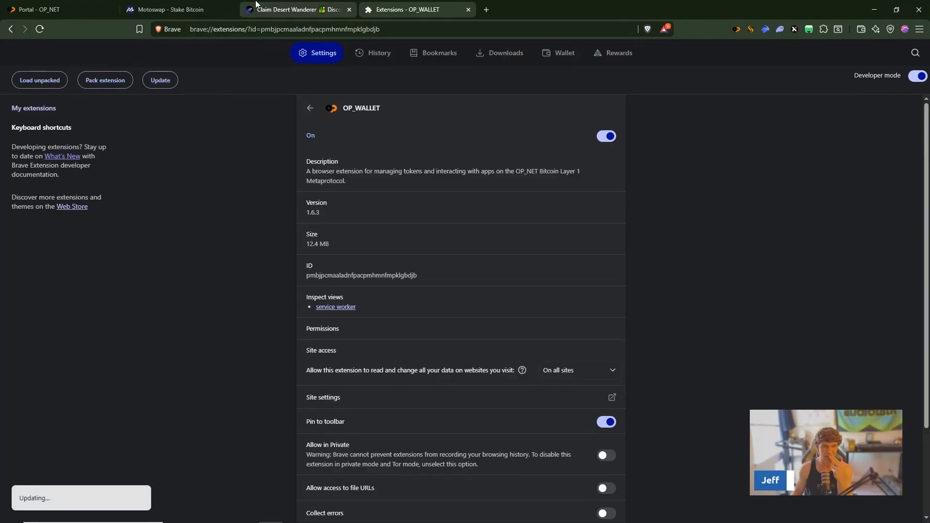
key("ctrl+t")
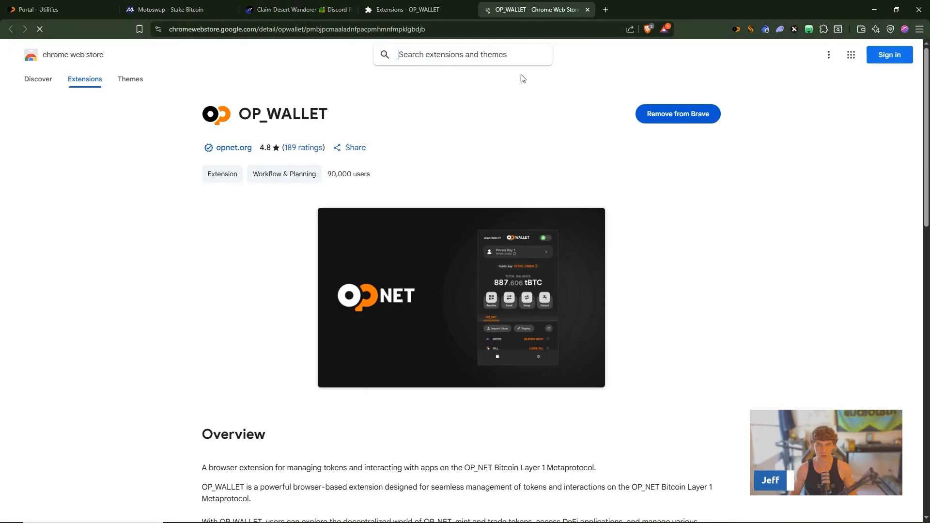
scroll(526, 87, "down", 3)
scroll(690, 190, "down", 3)
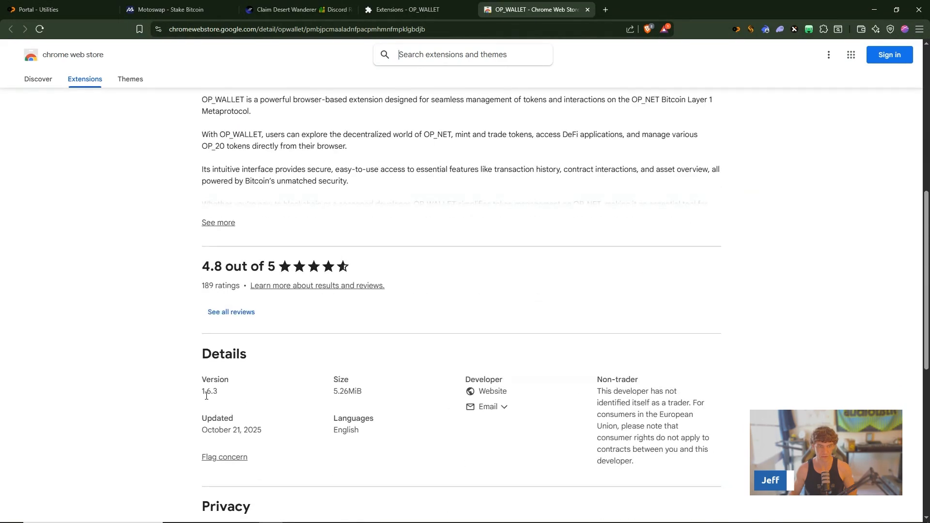
left_click(588, 10)
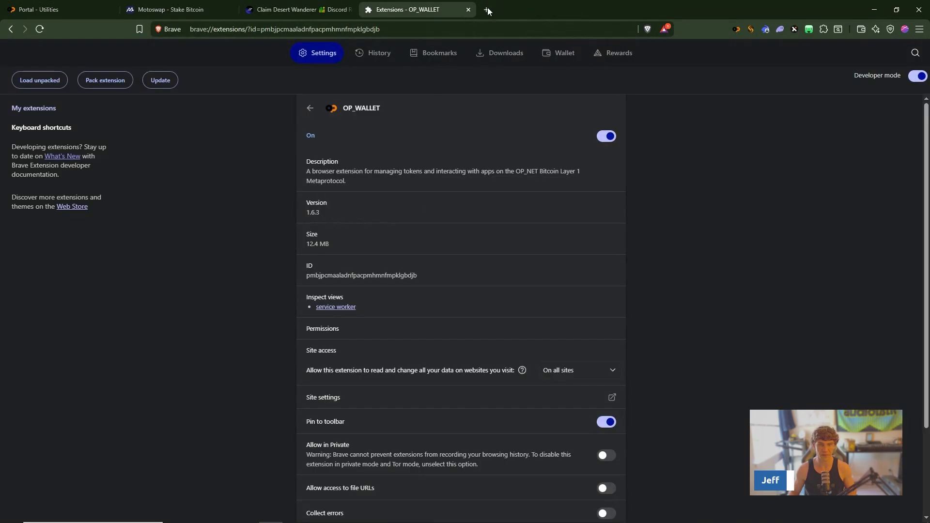
- Leave the extensions page and reload the Motoswap staking page
left_click(469, 10)
left_click(171, 9)
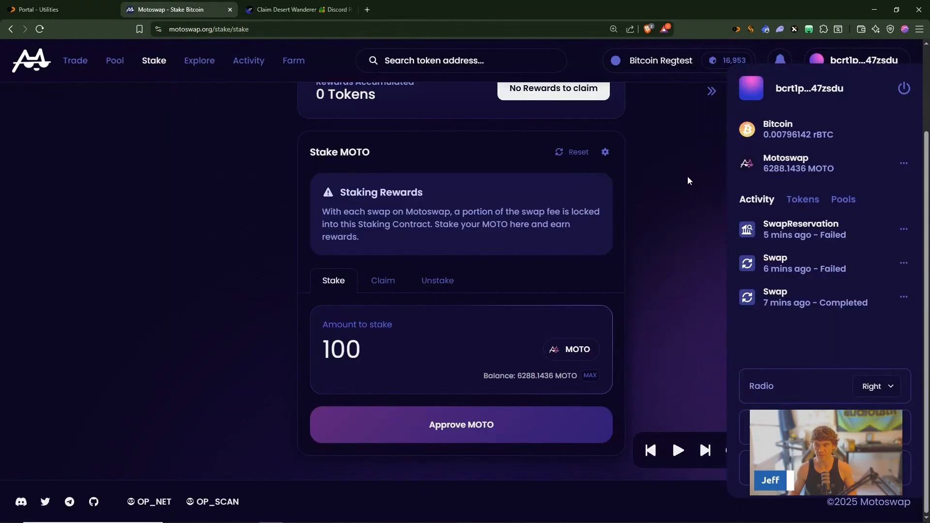
key("F5")
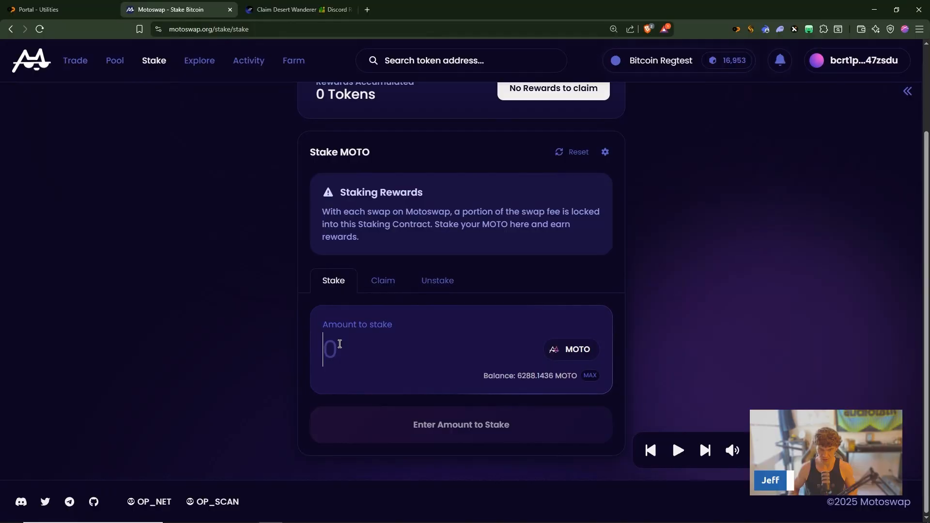
type("50")
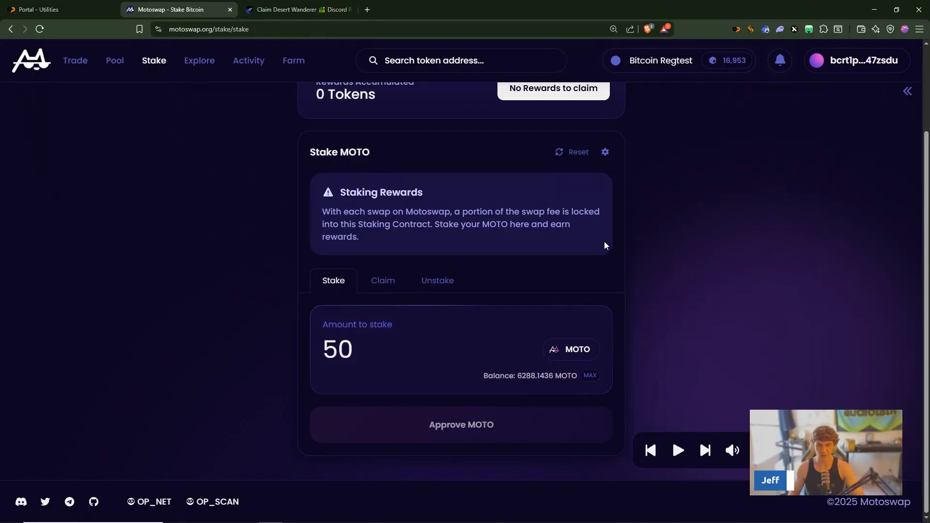
- Approve the 50 MOTO stake so it appears pending in wallet activity, then return to the Odyssey Portal
left_click(894, 298)
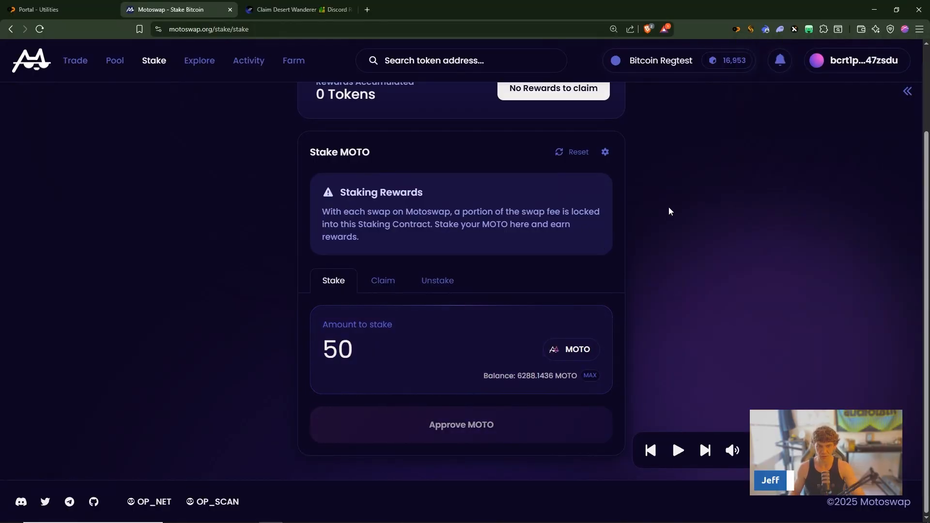
left_click(864, 60)
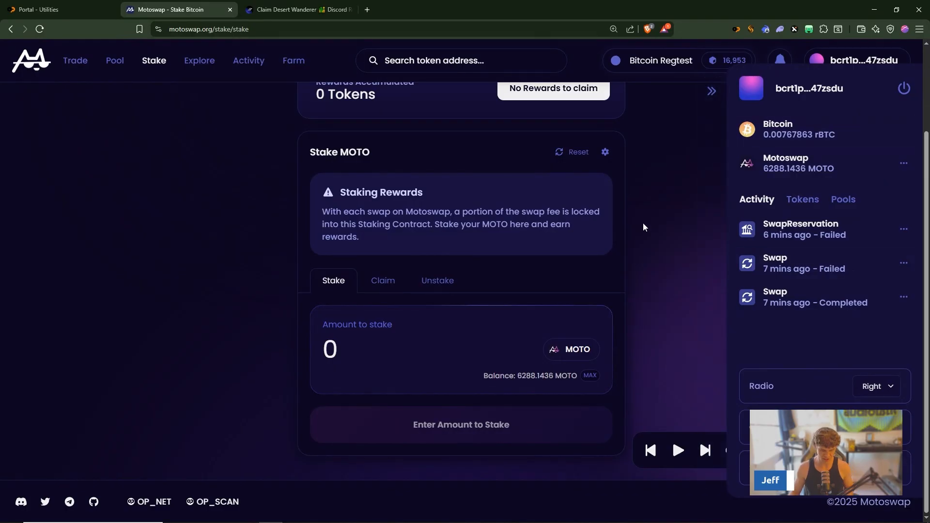
key("F5")
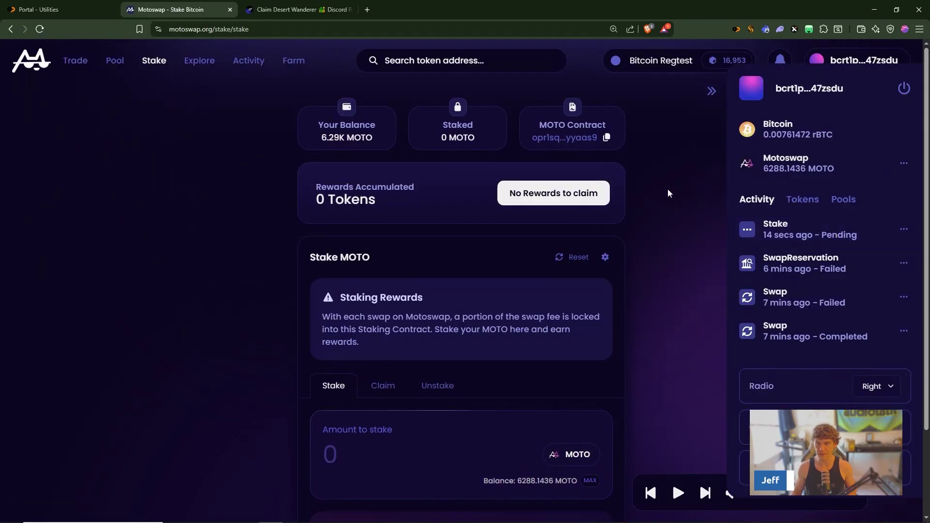
key("ctrl+shift+Tab")
- Refresh the Odyssey task list and go to Motoswap's Trade swap page
left_click(56, 136)
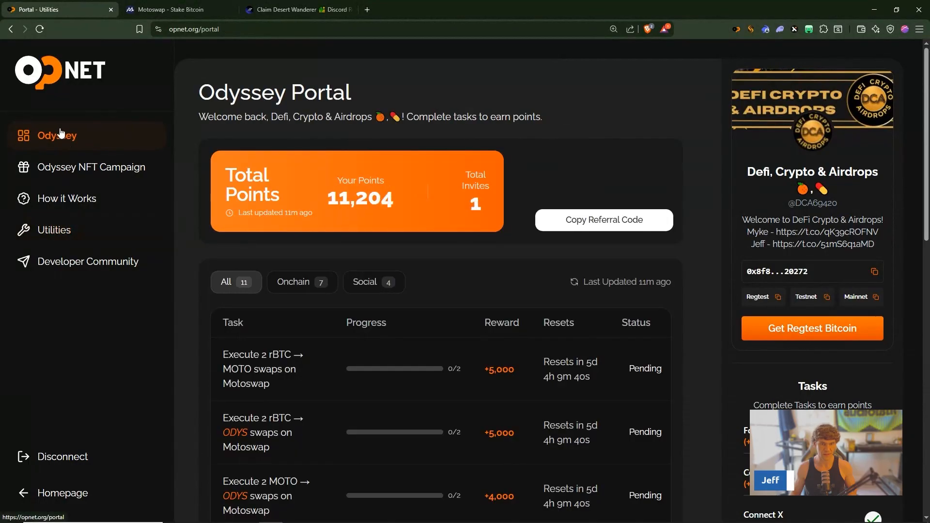
scroll(566, 295, "down", 5)
scroll(581, 277, "up", 2)
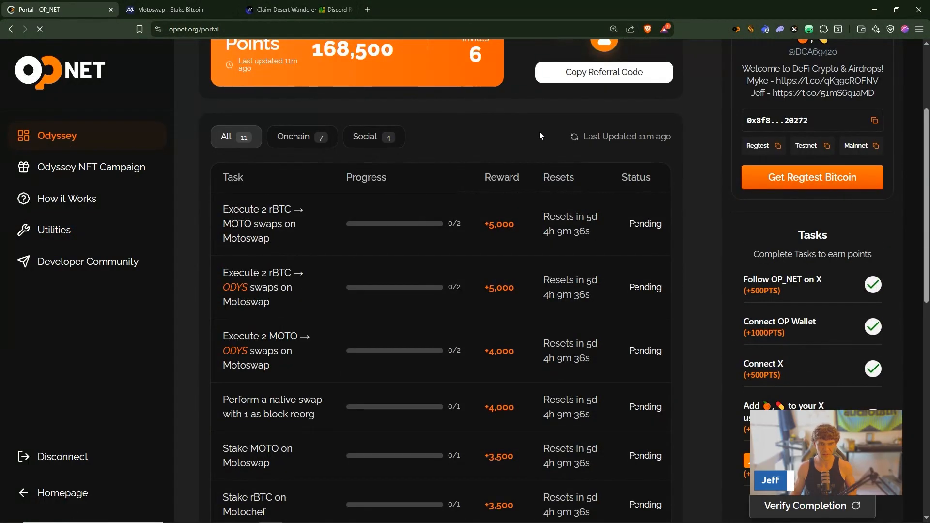
key("F5")
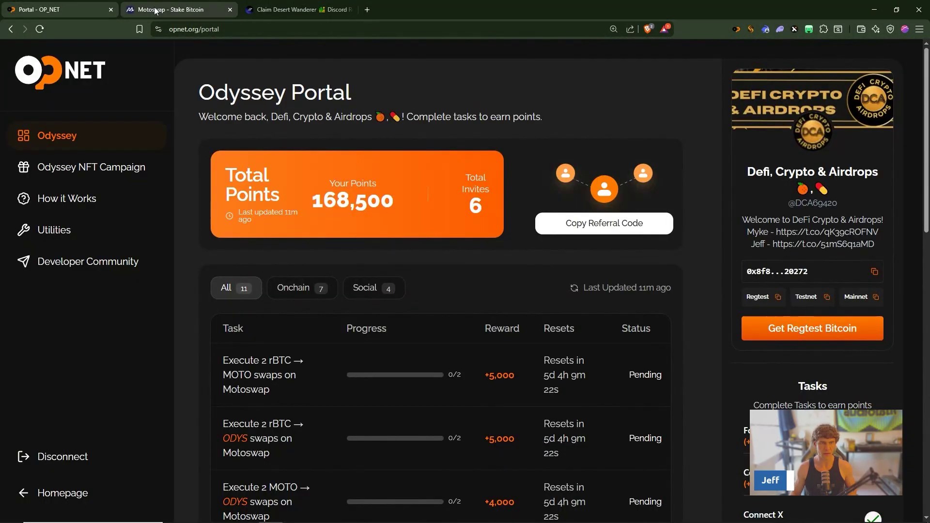
left_click(155, 10)
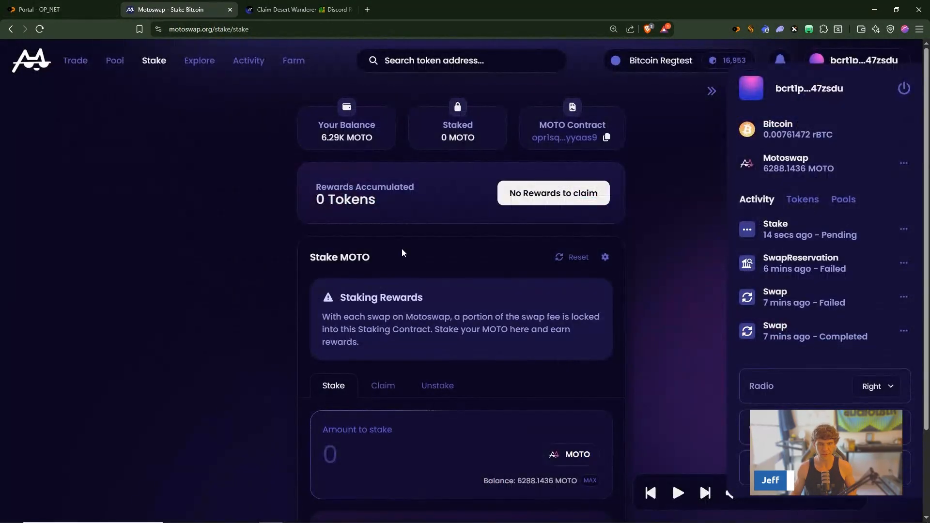
left_click(76, 60)
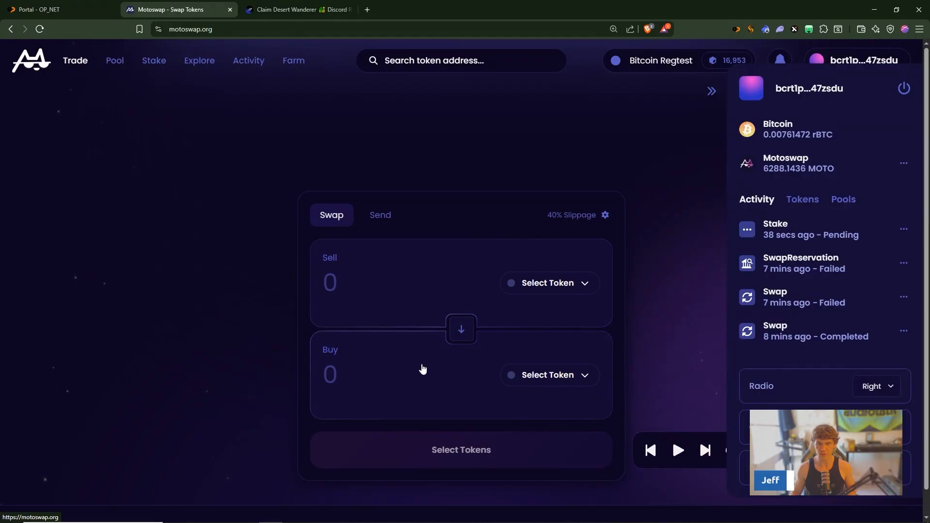
- Swap 50 MOTO for ODYS, signing in OP_WALLET and dismissing the sent confirmation
left_click(548, 282)
left_click(551, 374)
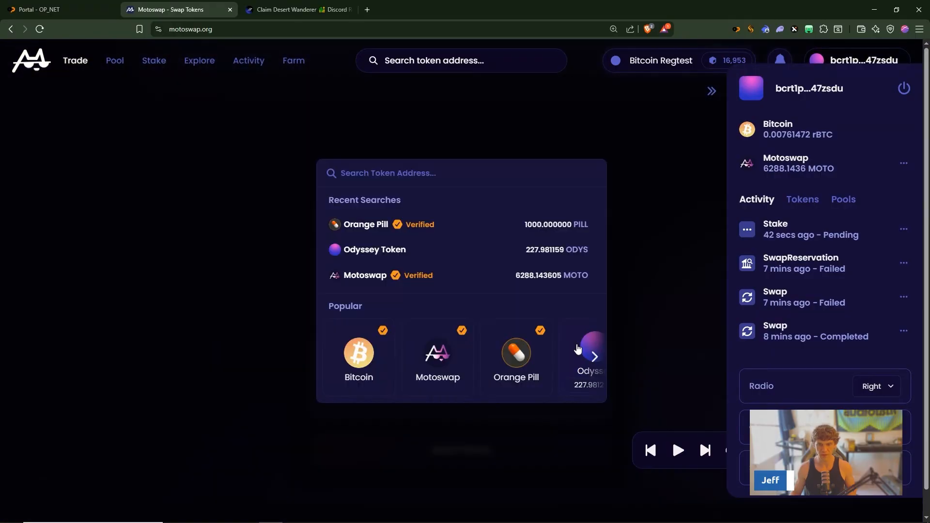
left_click(588, 356)
left_click(436, 280)
type("50")
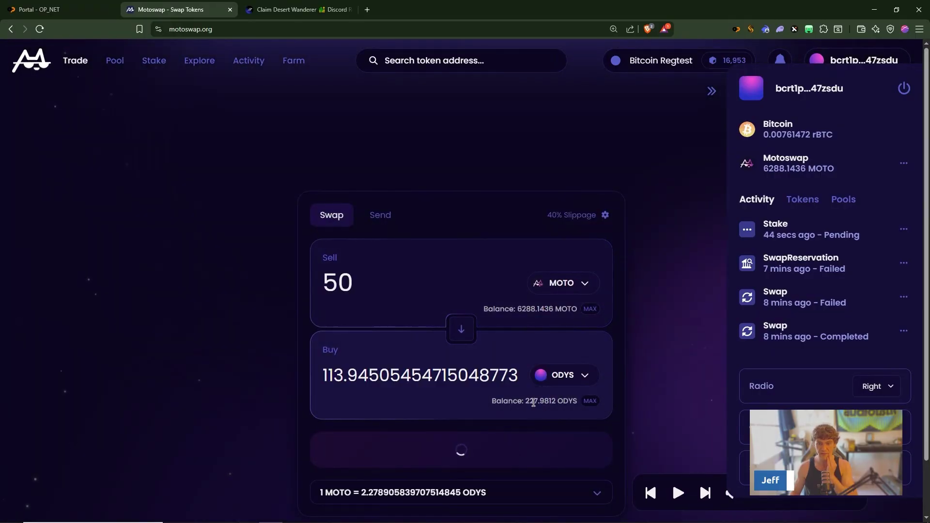
left_click(881, 299)
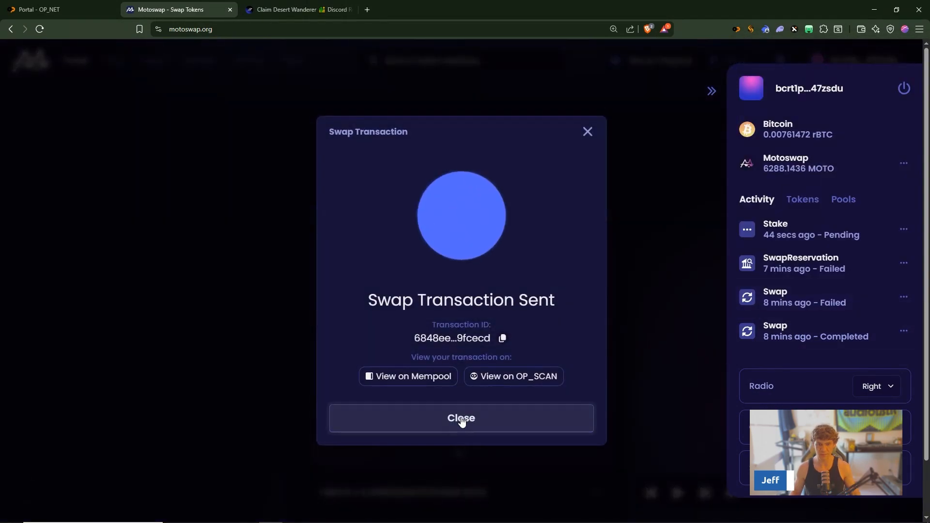
left_click(462, 419)
- Check Odyssey task progress, then start a new swap with rBTC as the sell token
left_click(43, 9)
scroll(264, 276, "down", 4)
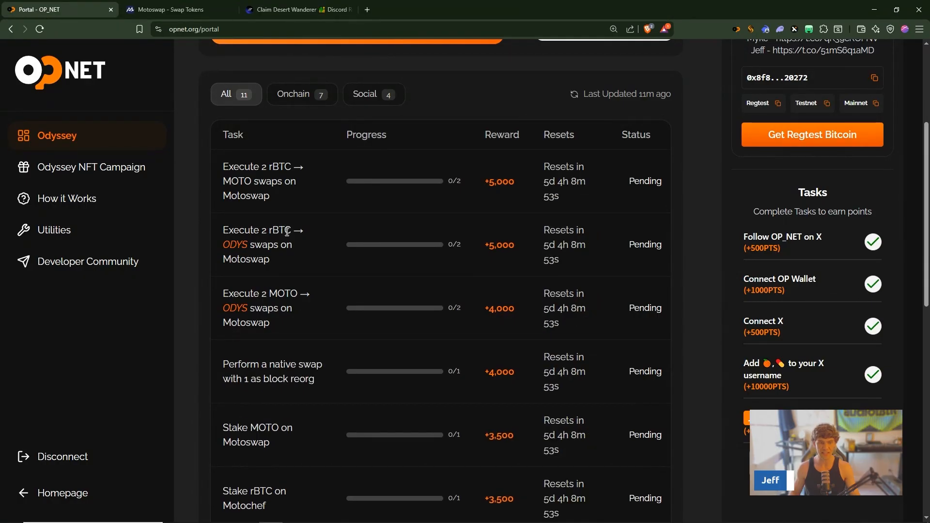
left_click(171, 10)
left_click(561, 284)
left_click(383, 335)
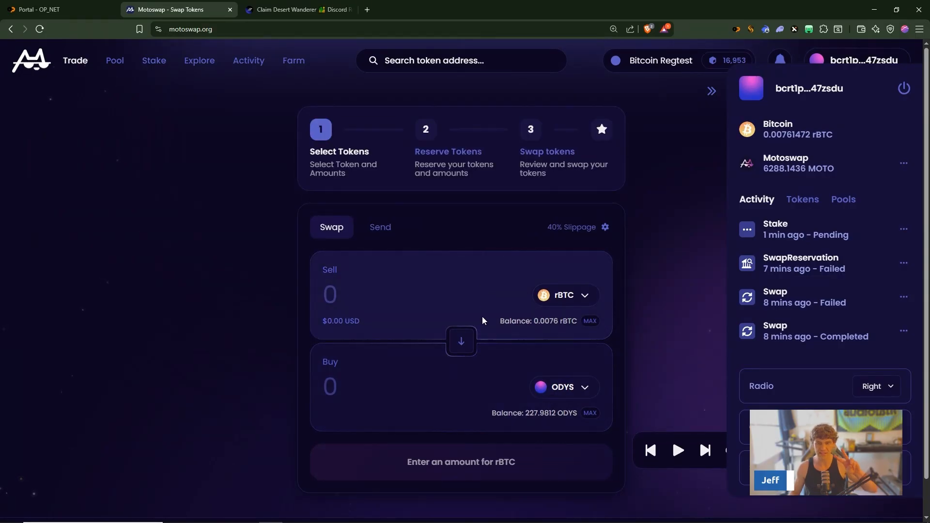
- Set the buy token to MOTO and compare the swap form against the Odyssey native swap task
left_click(563, 387)
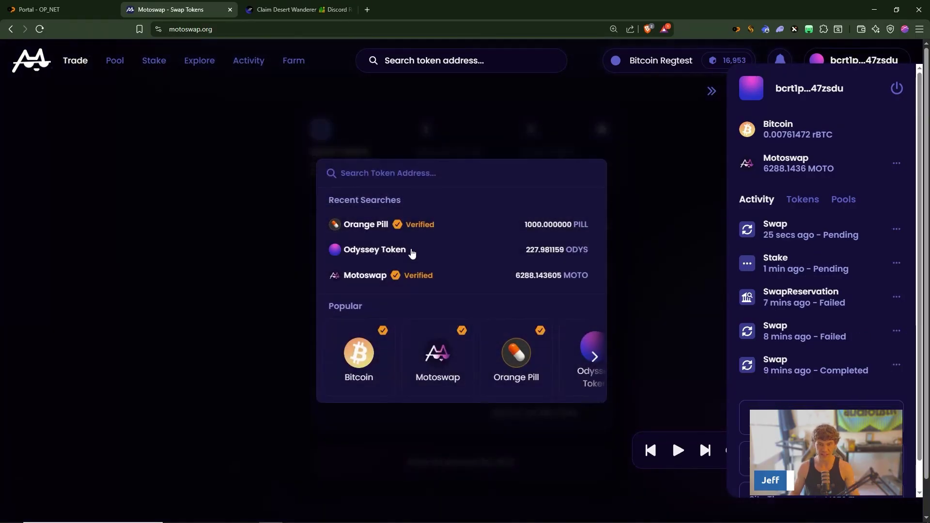
left_click(428, 356)
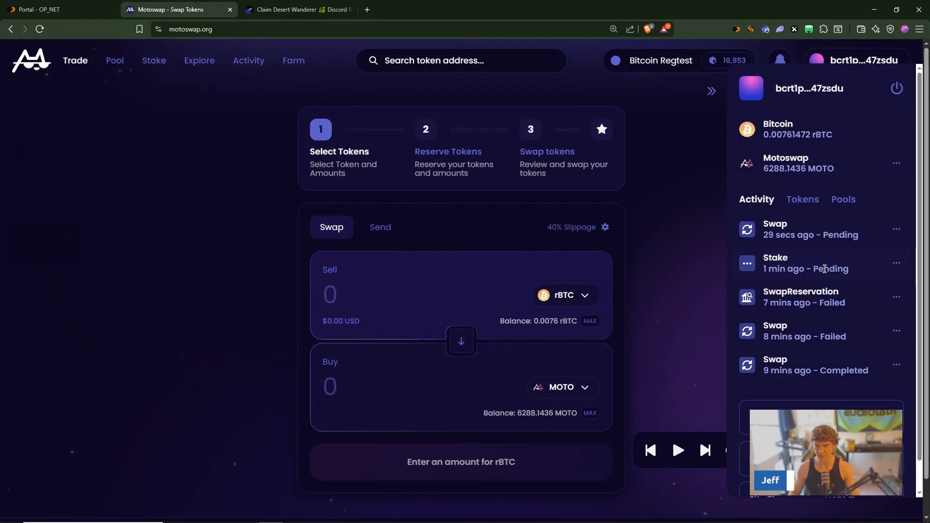
left_click(39, 9)
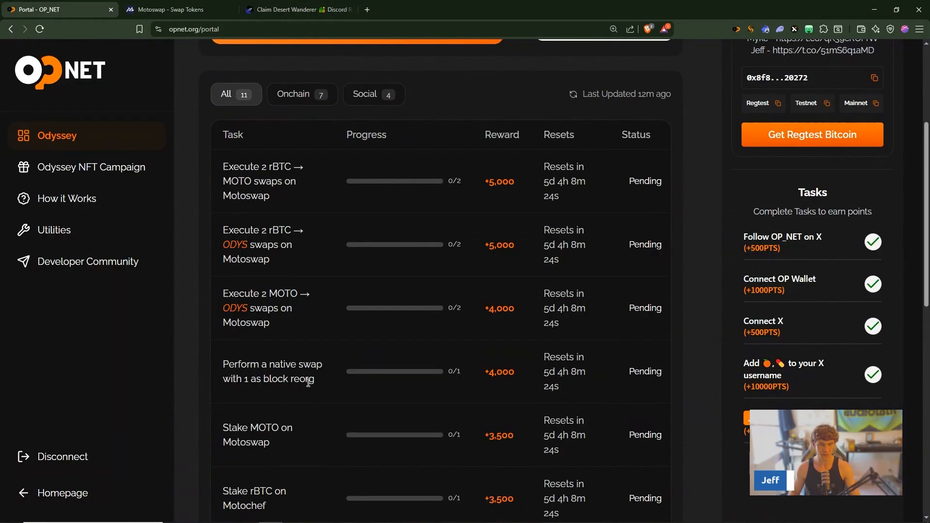
left_click(172, 9)
left_click(44, 9)
left_click(177, 9)
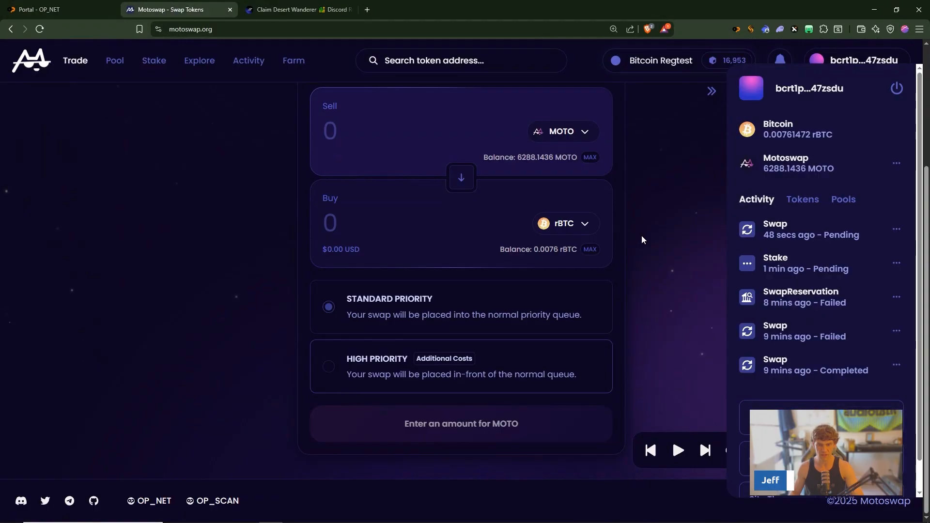
scroll(641, 236, "up", 3)
- Review the 40% slippage settings and advance the 0.0005 rBTC swap to the Reserve Swap step with 1-block reorg protection
left_click(605, 208)
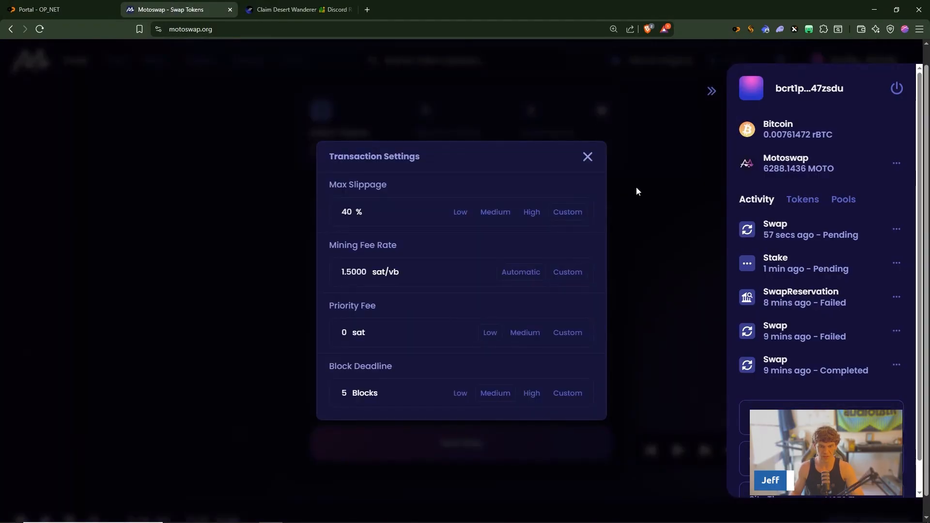
left_click(650, 185)
left_click(461, 443)
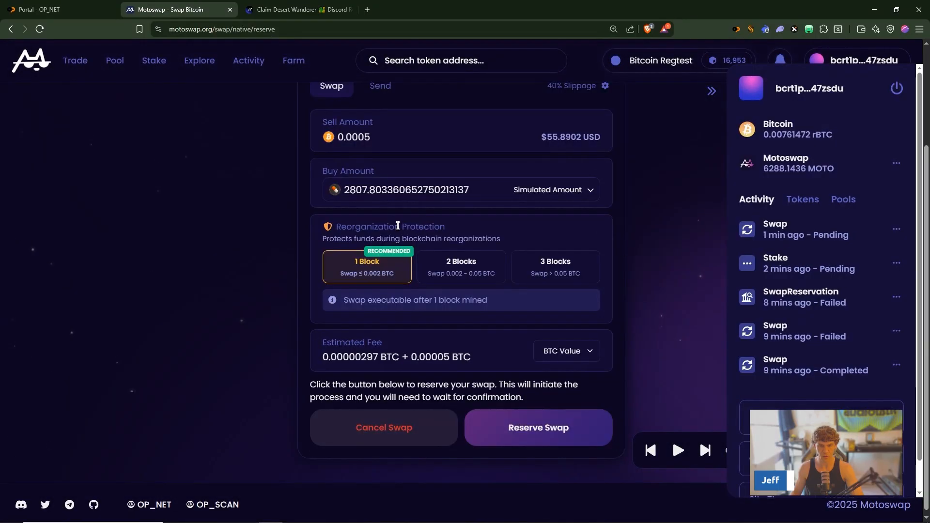
left_click(40, 9)
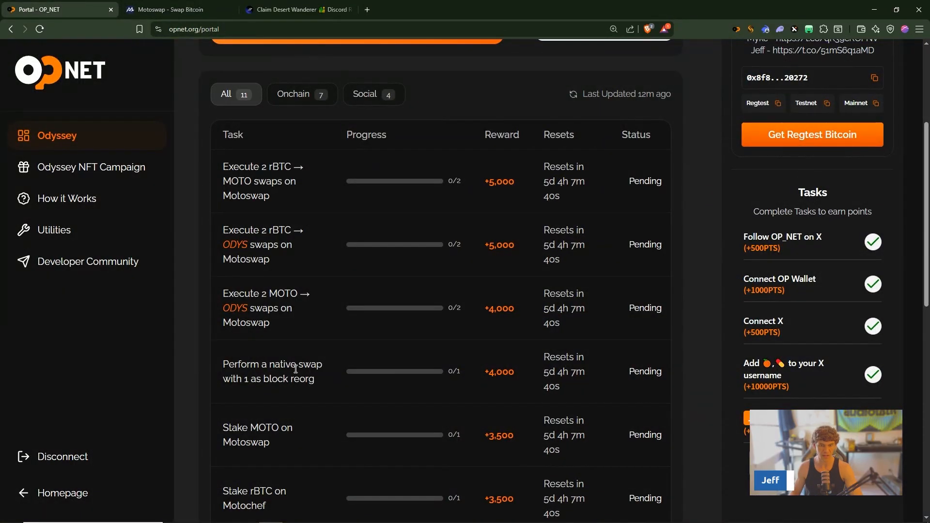
left_click(177, 9)
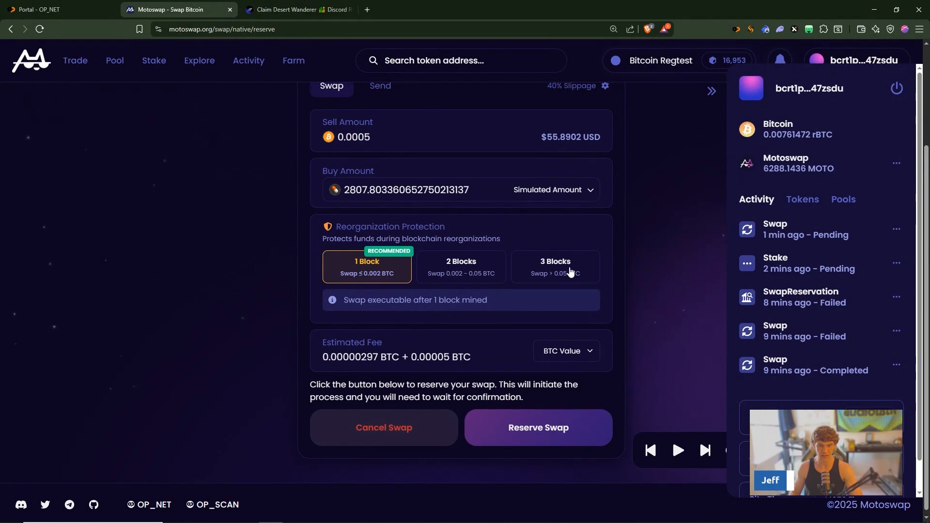
scroll(359, 254, "up", 2)
left_click(40, 9)
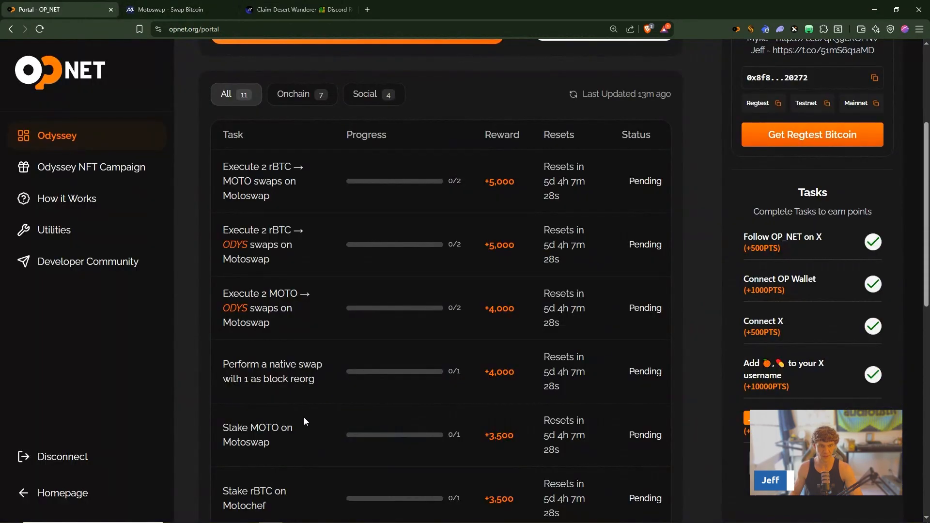
scroll(296, 354, "down", 3)
left_click(170, 9)
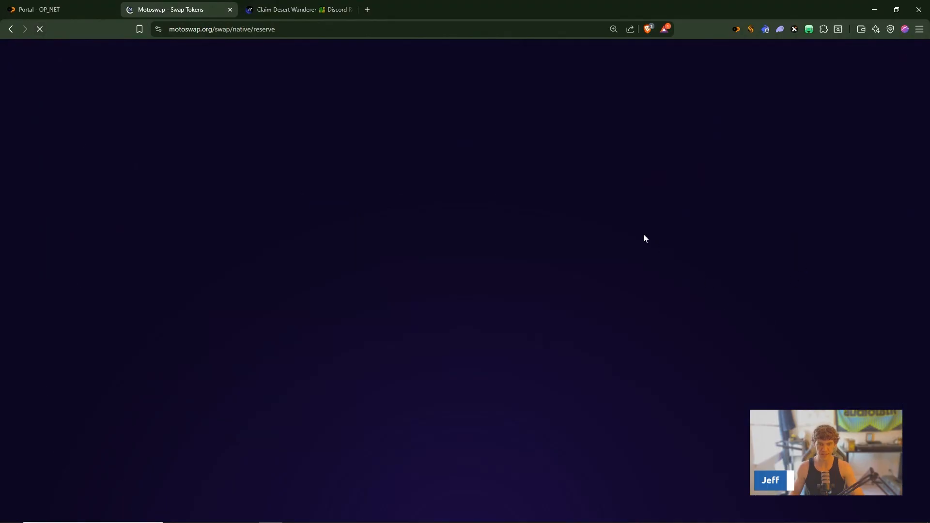
- From the portal's Utilities page, launch OP_SCAN in a new tab and bring it into view
left_click(40, 10)
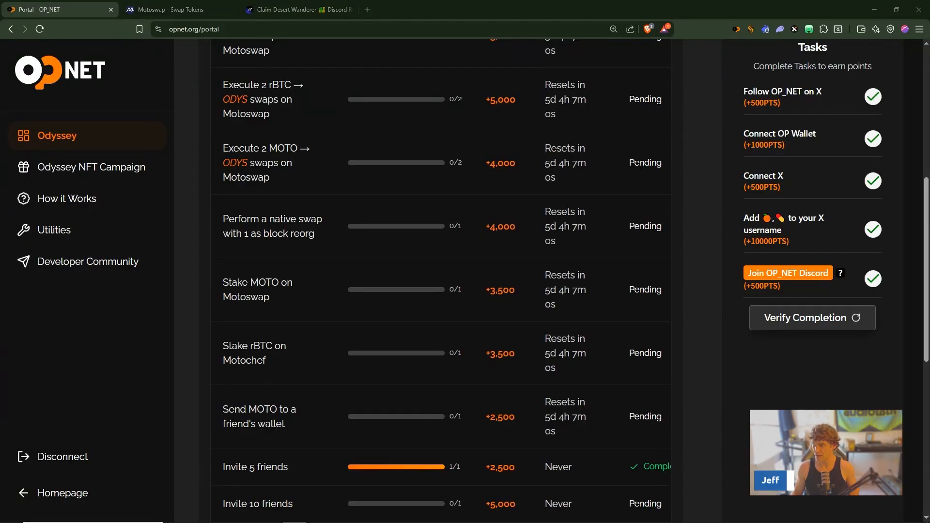
left_click(54, 230)
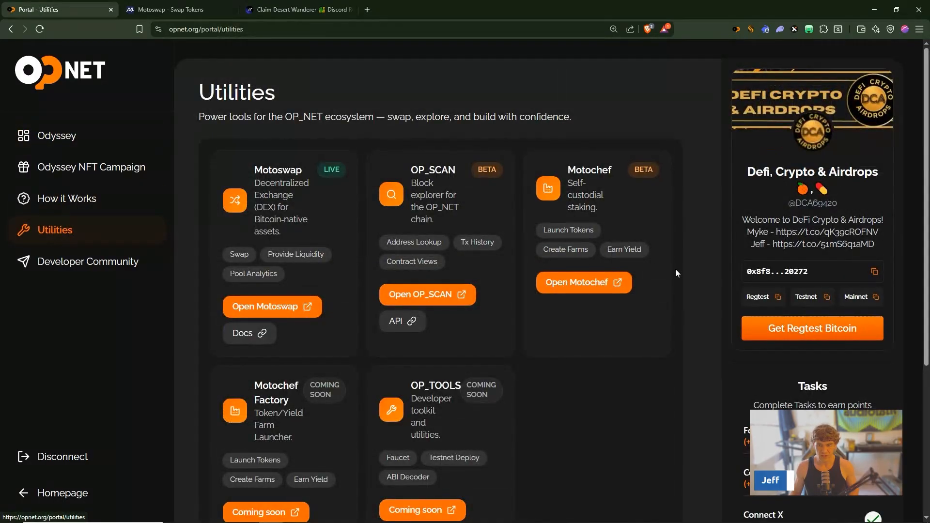
left_click(428, 294)
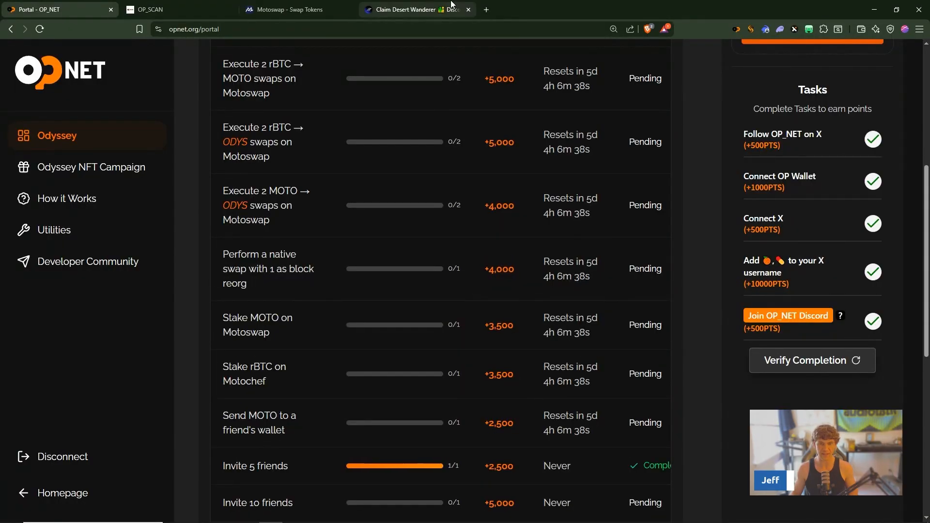
key("ctrl+Tab")
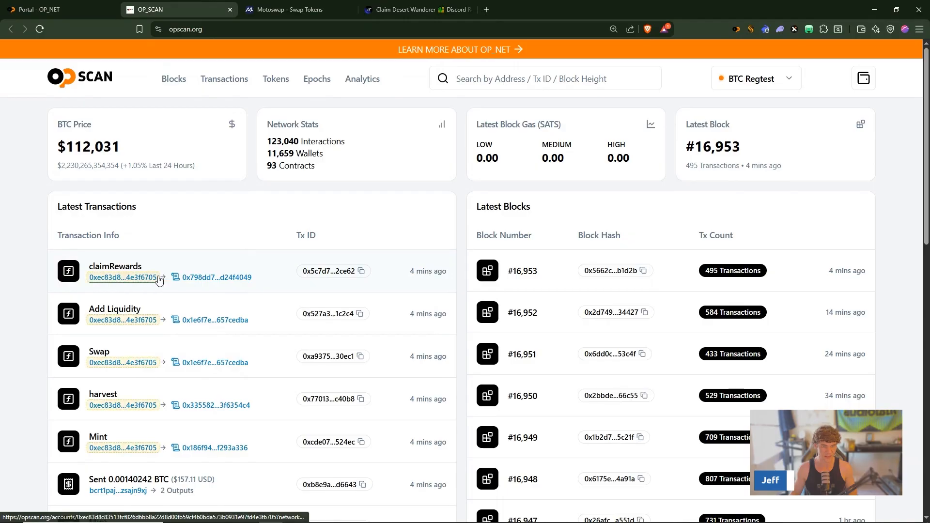
- Copy a recent sender's address from OP_SCAN and start a MOTO send in OP_WALLET
left_click(123, 278)
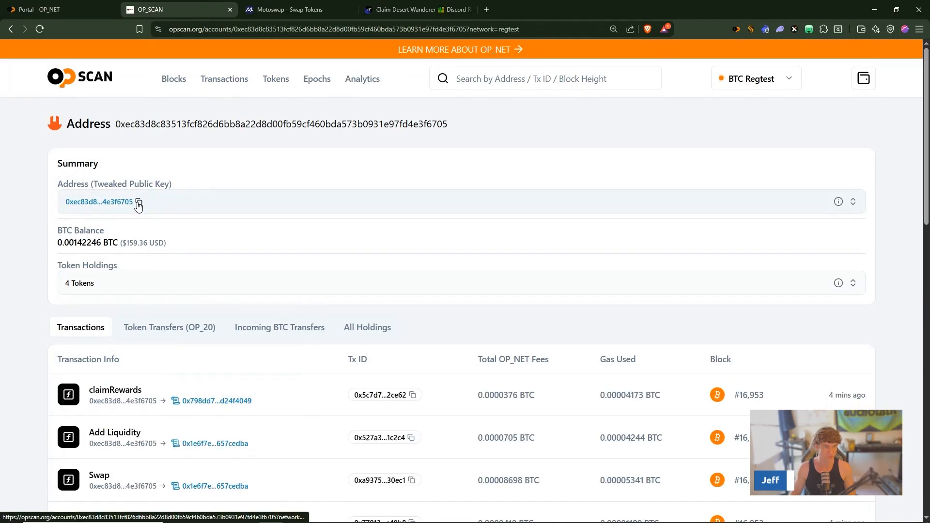
left_click(139, 201)
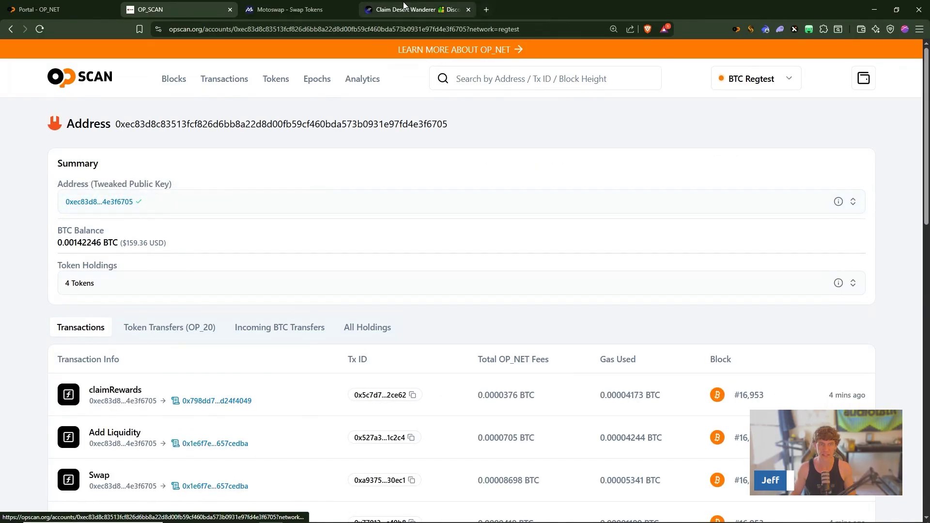
left_click(736, 29)
left_click(623, 177)
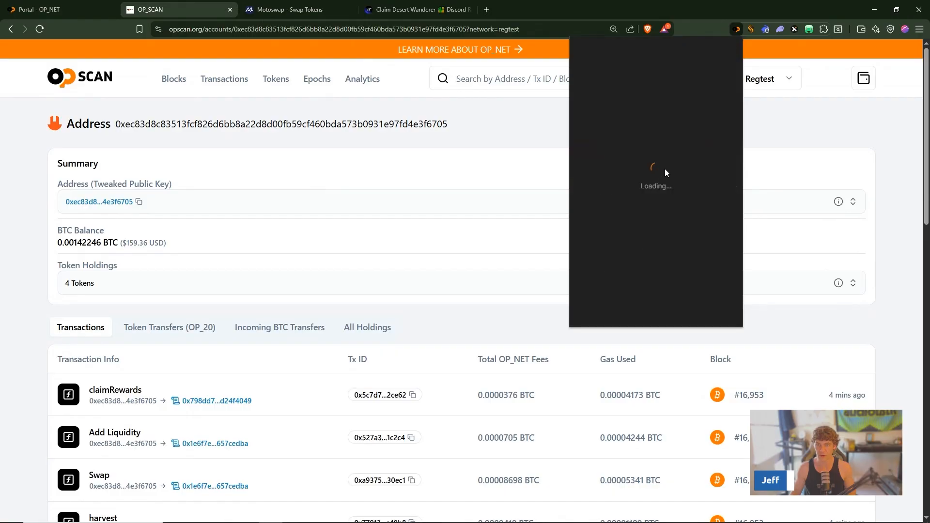
- Paste the recipient address, set 50 MOTO with note 'For testnet task', and proceed to Review Transaction
left_click(660, 158)
key("ctrl+v")
left_click(651, 221)
type("50")
left_click(680, 285)
key("ctrl+v")
scroll(678, 191, "down", 3)
left_click(674, 311)
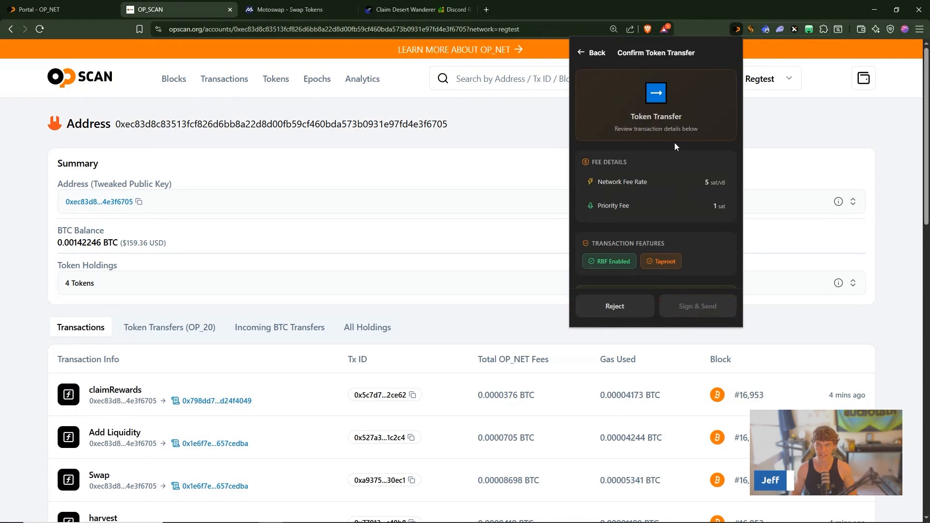
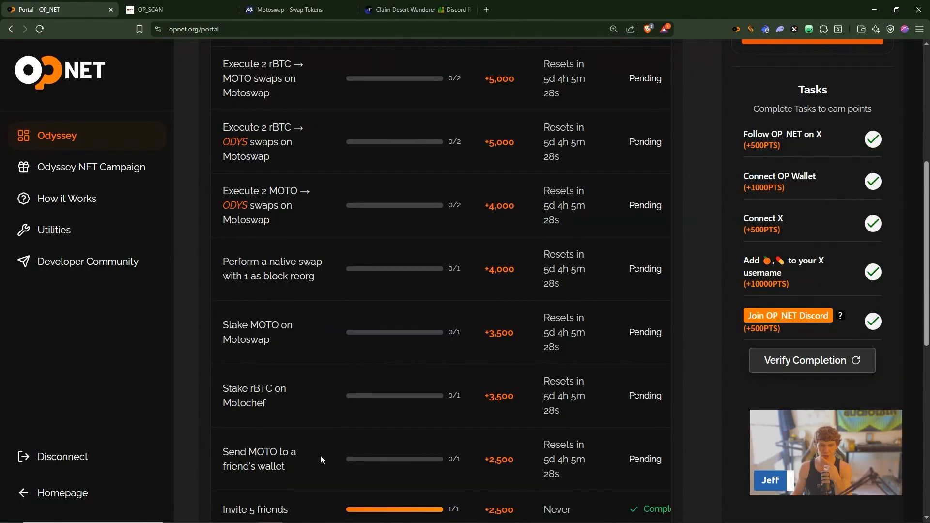
- Connect the wallet to MotoChef from the portal's Utilities page
left_click(54, 229)
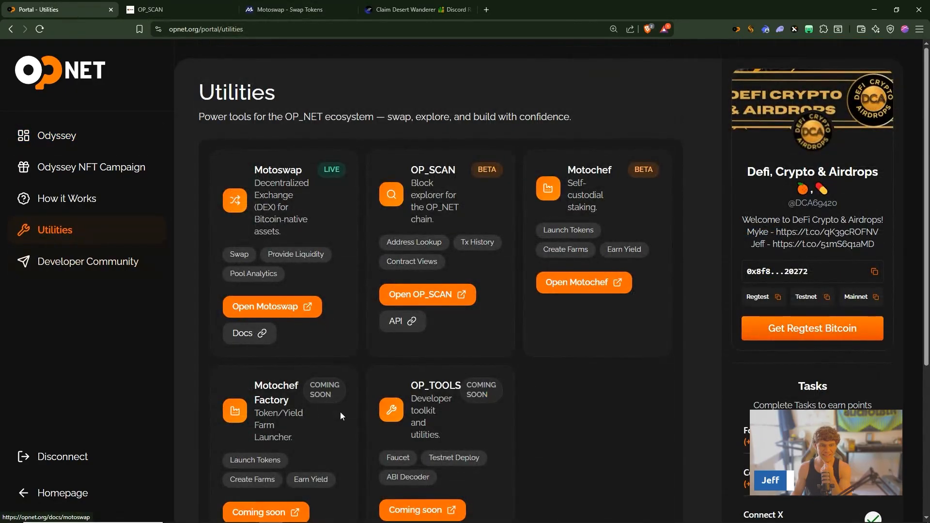
scroll(370, 448, "down", 3)
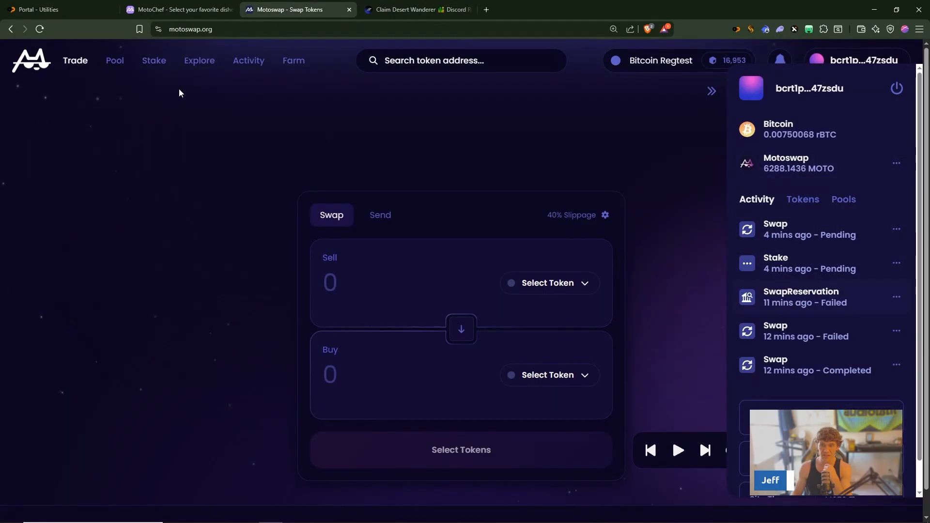
left_click(178, 9)
left_click(875, 58)
left_click(466, 275)
- Review the Odyssey task list in the portal and return to MotoChef
left_click(58, 9)
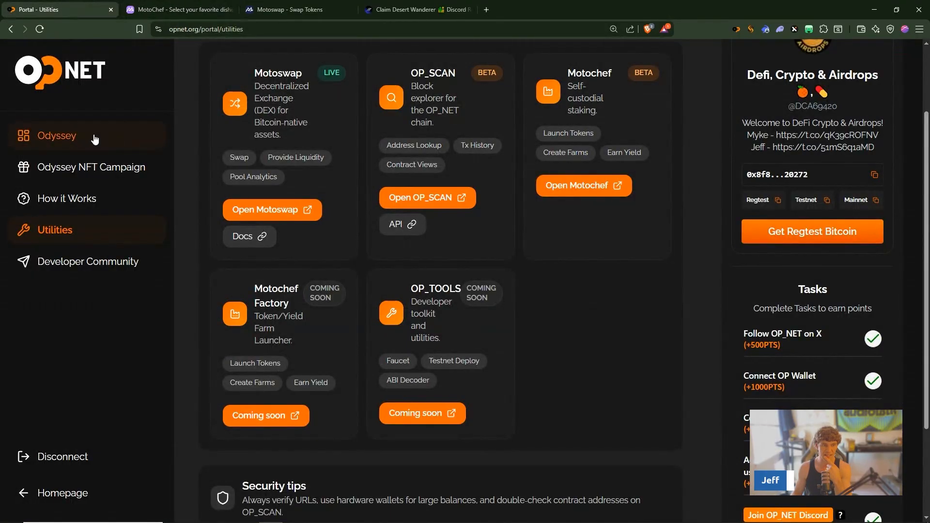
left_click(56, 135)
scroll(468, 281, "down", 3)
scroll(285, 413, "down", 3)
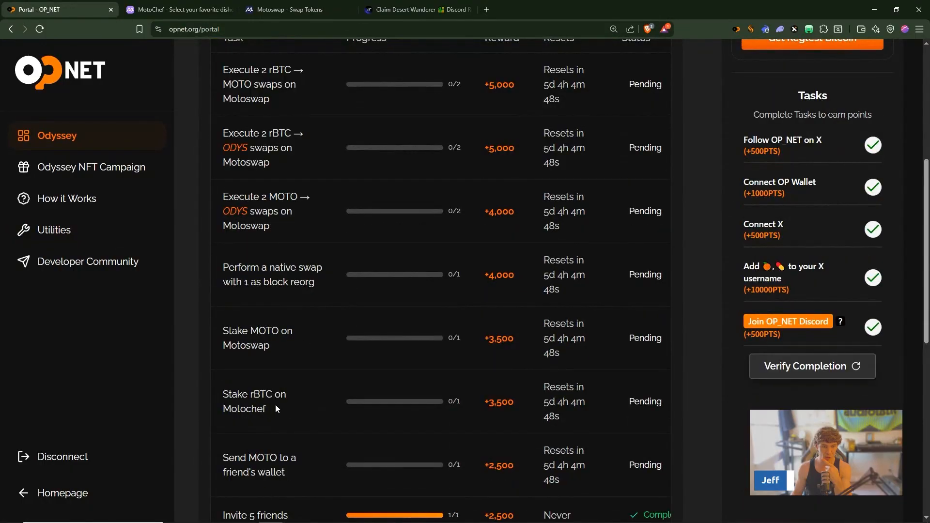
left_click(177, 9)
- Submit a 0.00012 BTC stake in MotoChef's Bitcoin dish
left_click(462, 399)
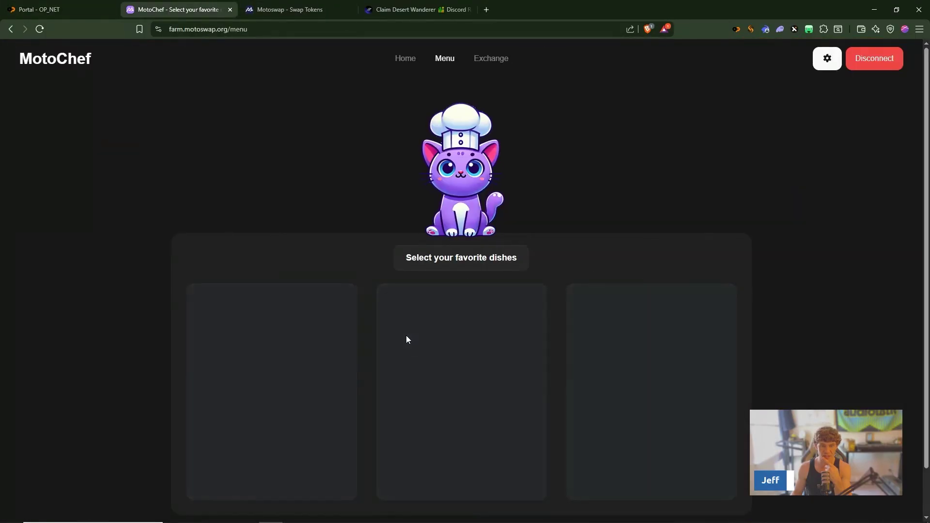
left_click(371, 390)
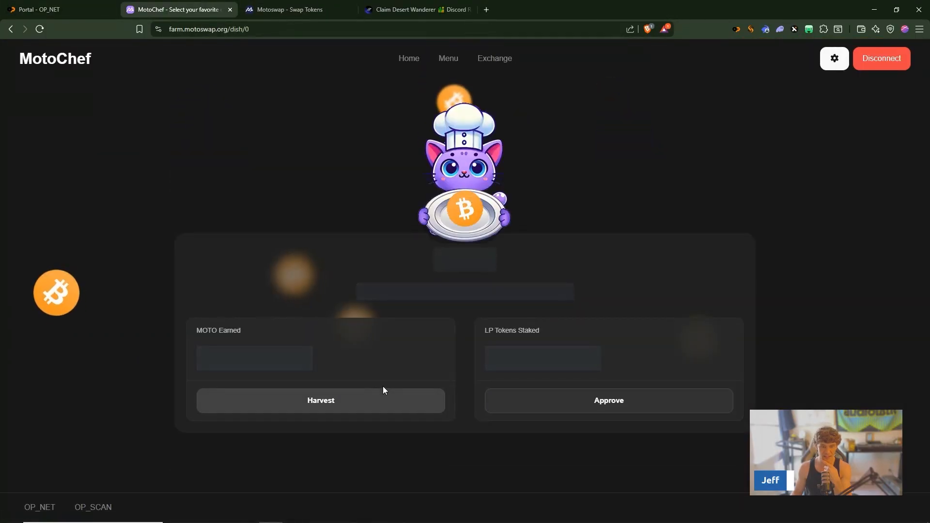
left_click(496, 394)
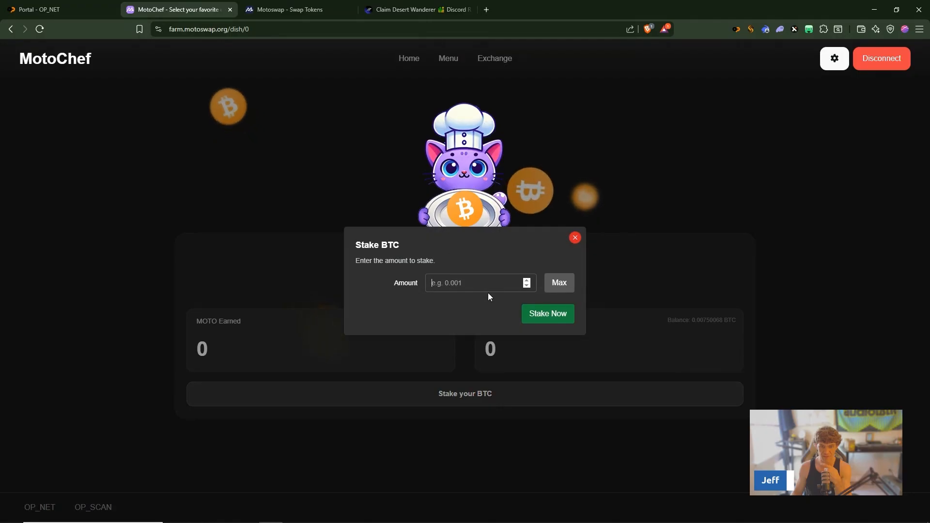
key("Escape")
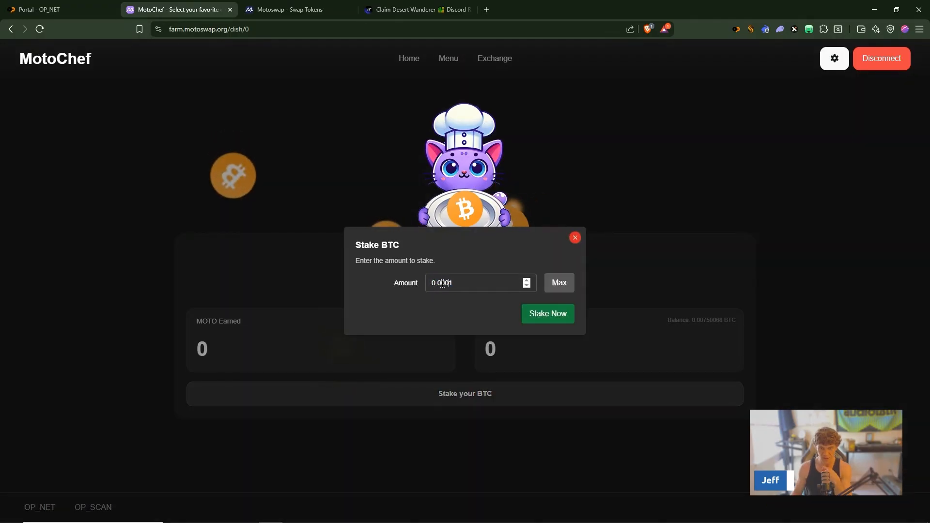
type("2")
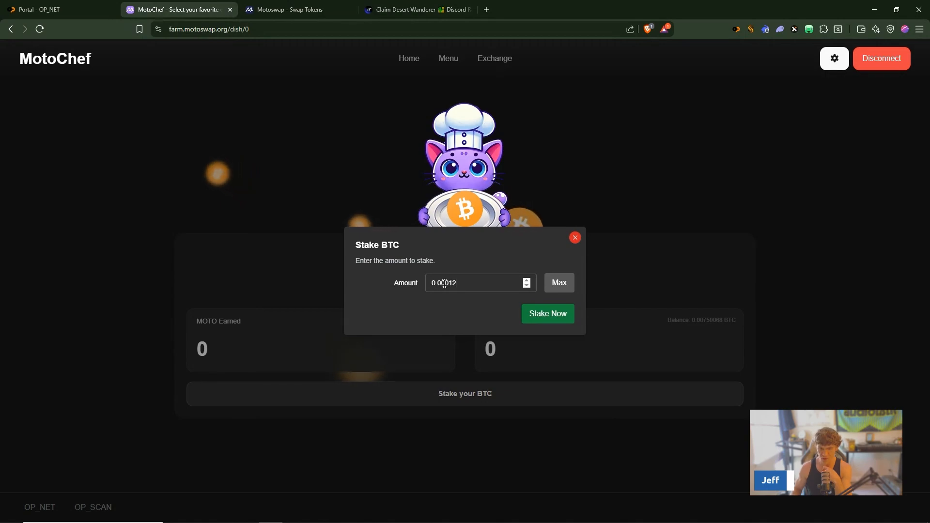
left_click(548, 313)
- Accept the fresh-wallet warning to complete the stake and move to Motoswap
left_click(465, 356)
type("confirm")
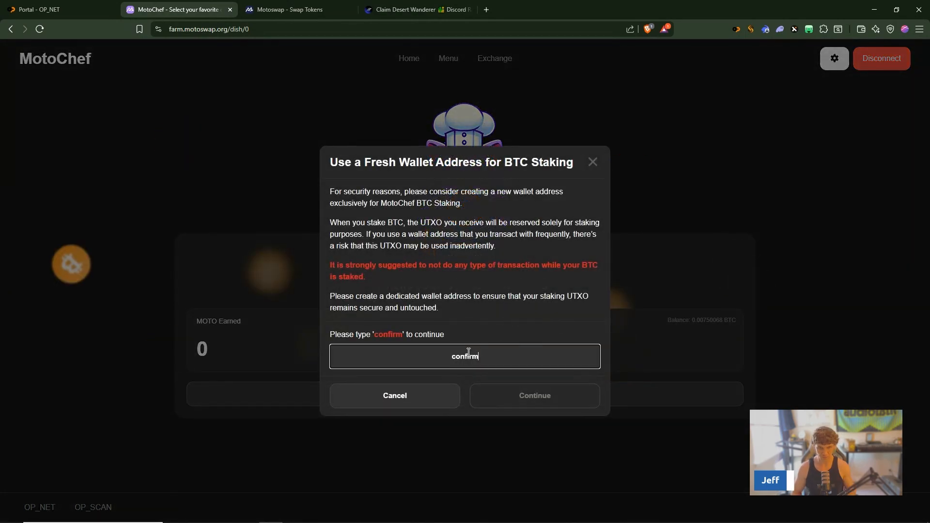
key("Return")
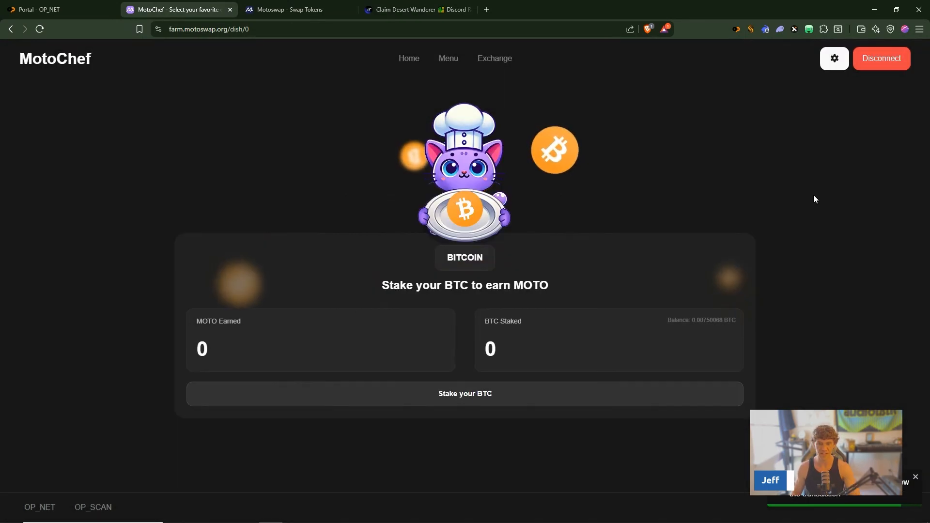
key("ctrl+shift+Tab")
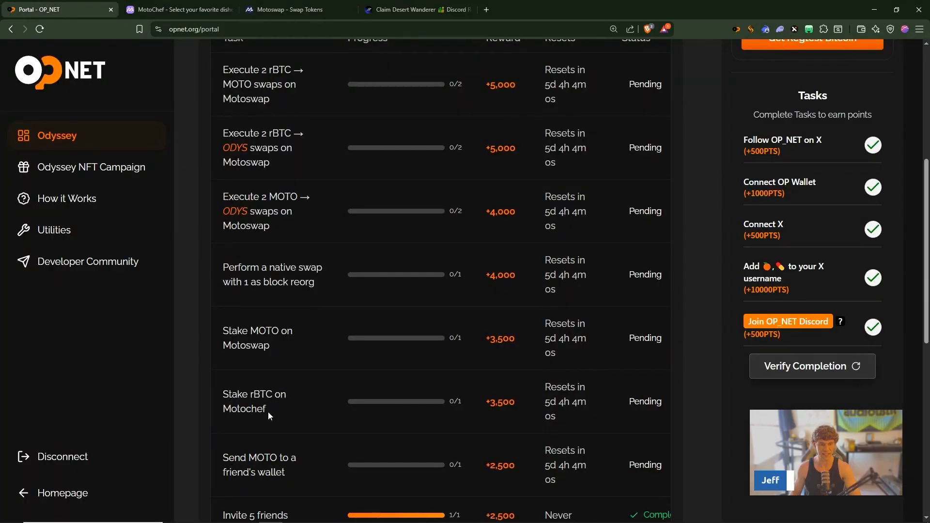
scroll(275, 342, "up", 3)
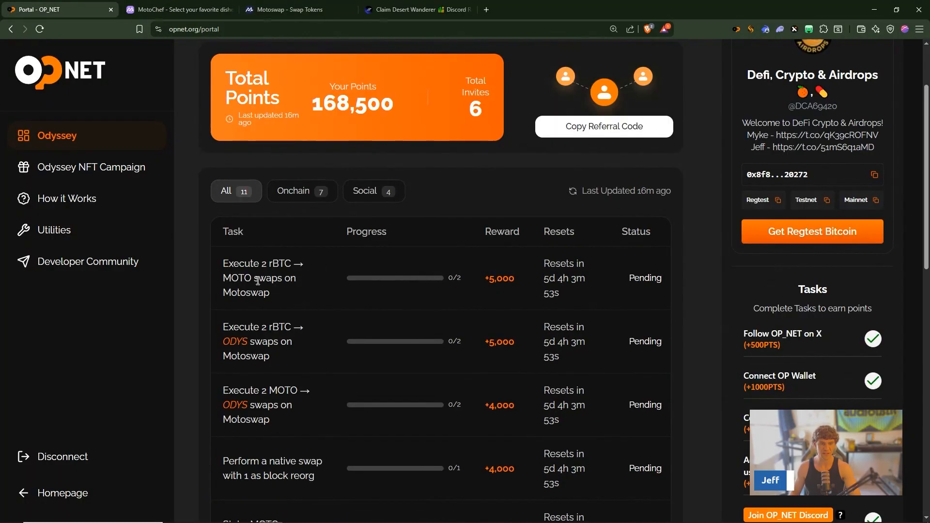
left_click(414, 9)
- Set the Motoswap pair to sell rBTC and buy MOTO, with the wallet panel shown
left_click(290, 10)
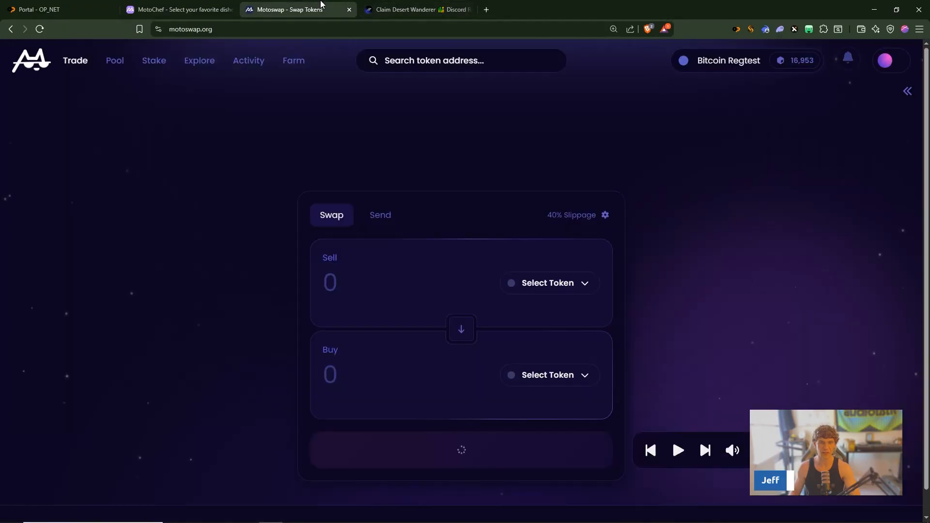
left_click(853, 60)
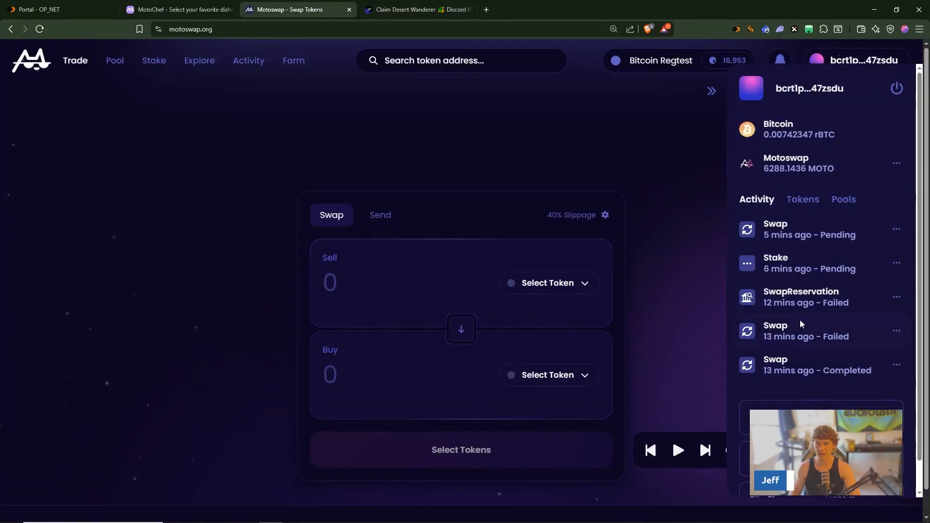
left_click(542, 283)
left_click(351, 367)
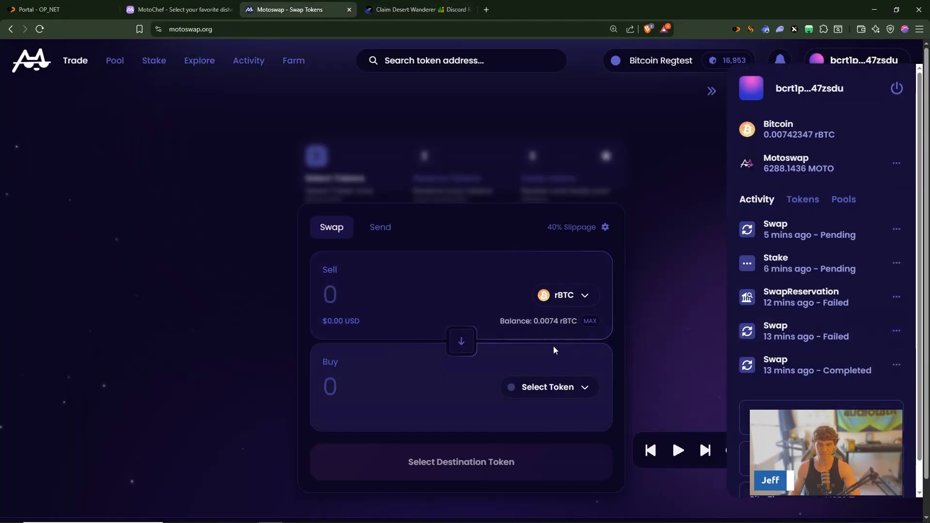
left_click(548, 386)
left_click(438, 356)
left_click(560, 387)
left_click(378, 247)
left_click(378, 294)
type("0.00005")
- Reserve a 0.0005 rBTC swap with 1-block reorg protection and sign it in OP_WALLET
left_click(373, 295)
key("Delete")
left_click(492, 459)
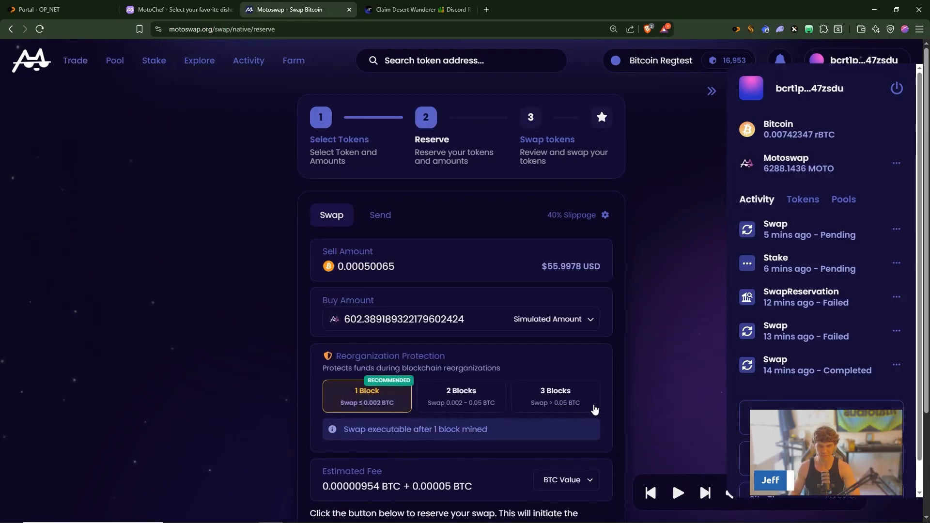
scroll(545, 364, "down", 3)
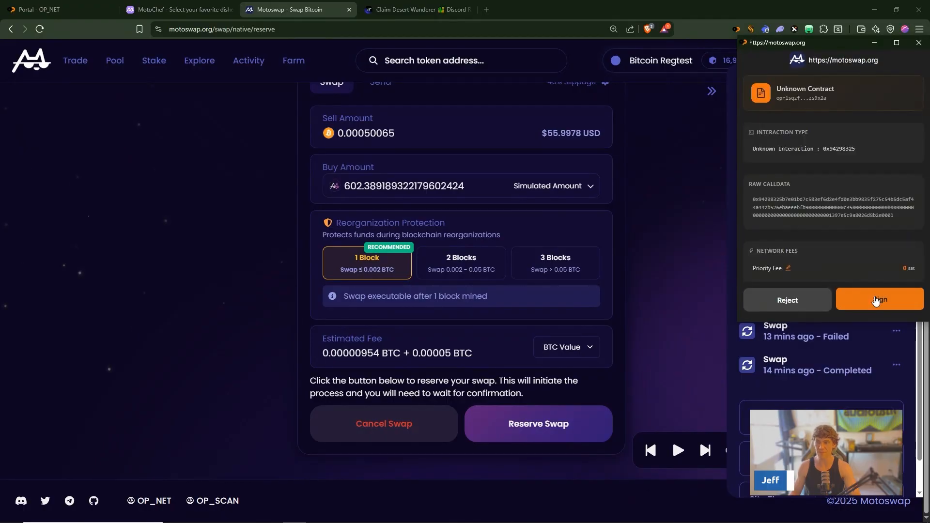
left_click(809, 300)
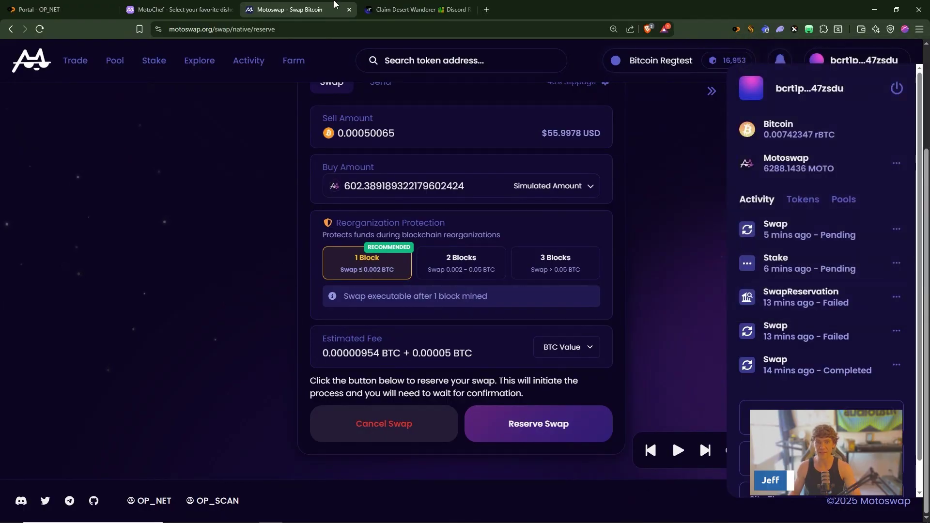
- Glance at the Galxe Desert Wanderer quest, then return to Motoswap with the wallet panel hidden
left_click(411, 10)
scroll(436, 291, "down", 3)
scroll(436, 291, "up", 5)
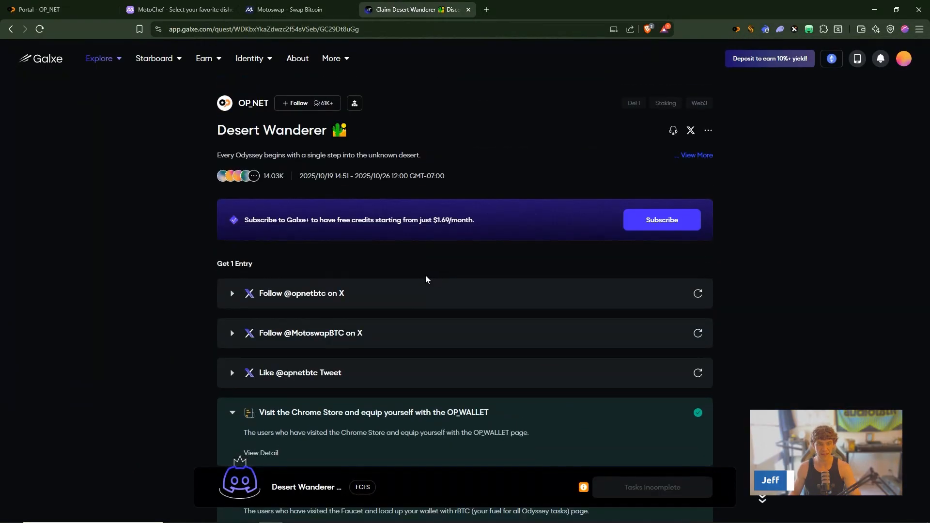
left_click(301, 9)
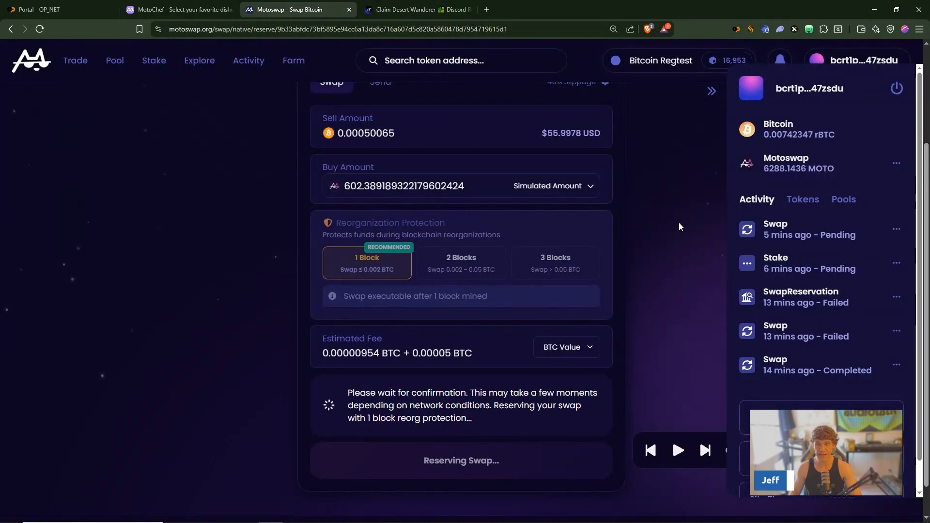
left_click(712, 90)
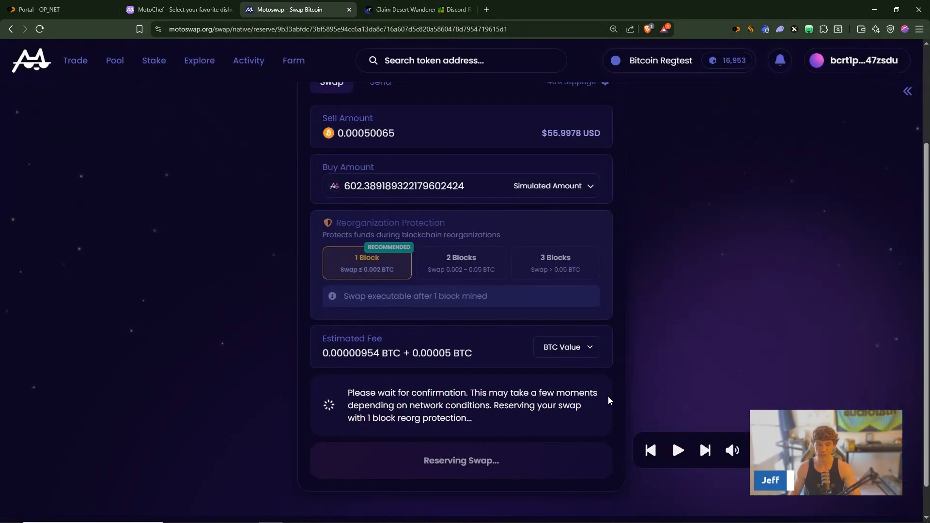